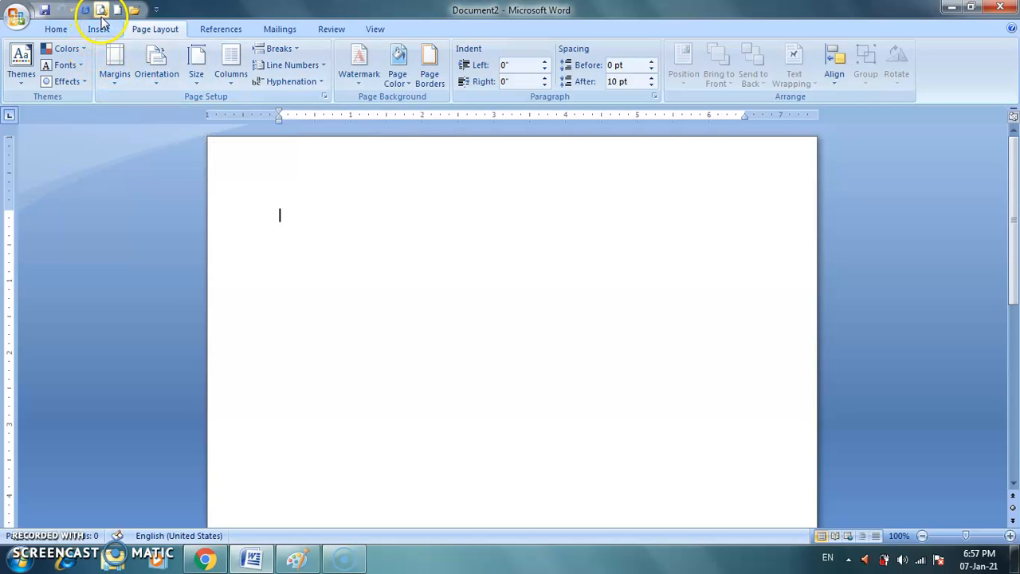
Check the blank document in print preview and return to editing.
click(103, 12)
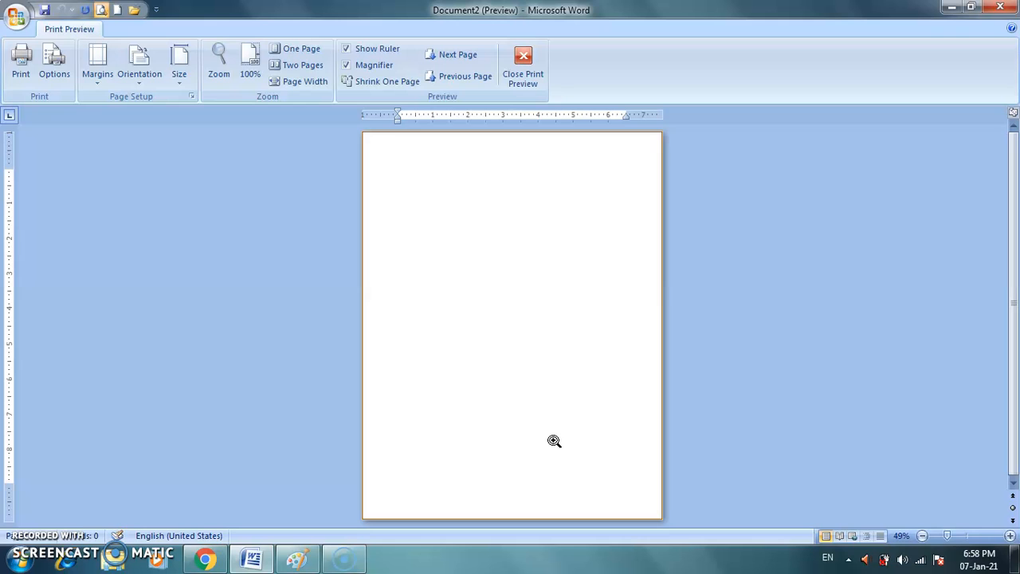
click(524, 66)
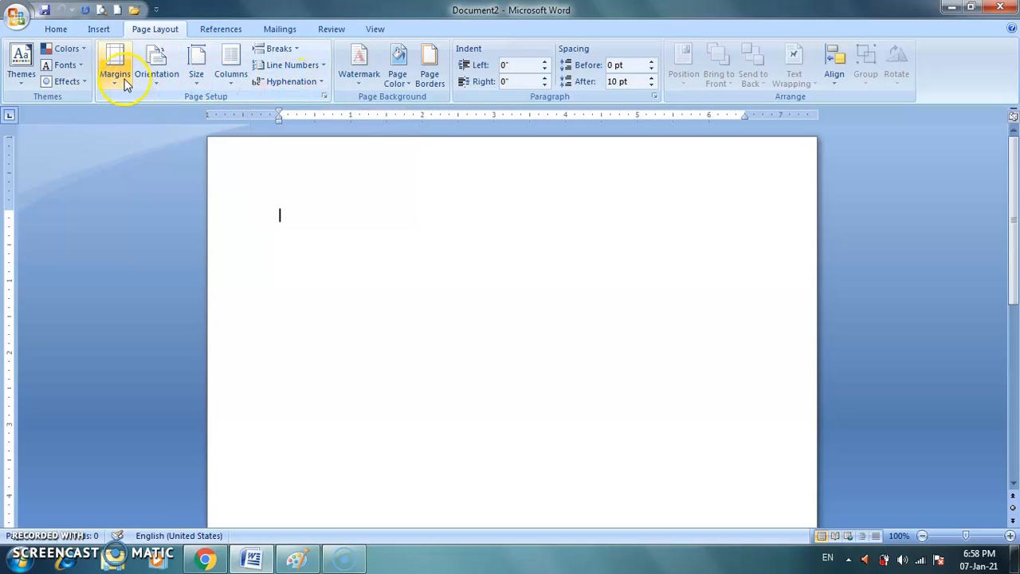
Enter the sample-text formula =rand() at the start of the blank page.
click(320, 265)
click(283, 198)
click(289, 208)
text(=rand)
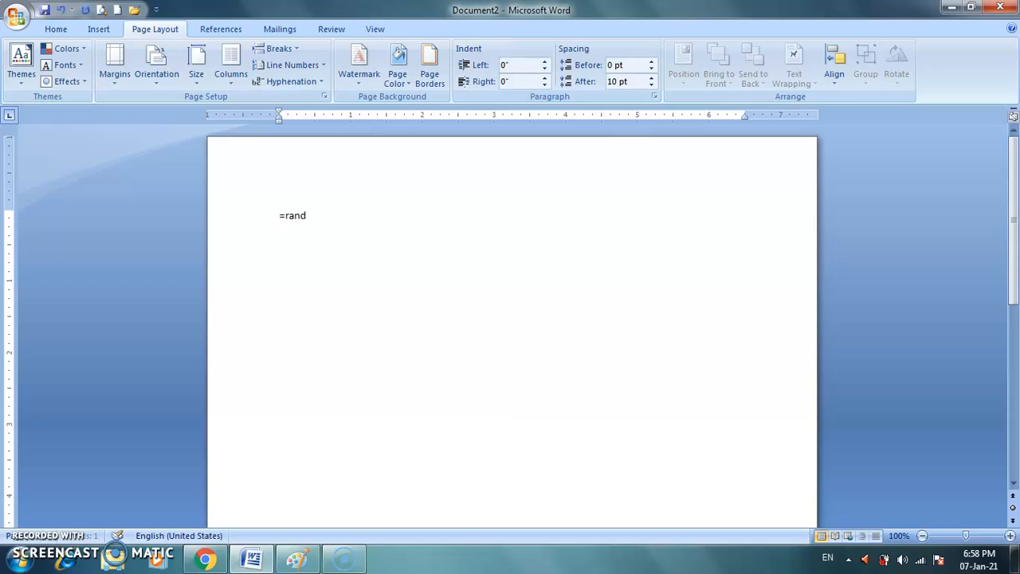
text(())
Set the =rand() formula to font size 20 and run it to generate sample paragraphs.
drag(276, 215, 323, 223)
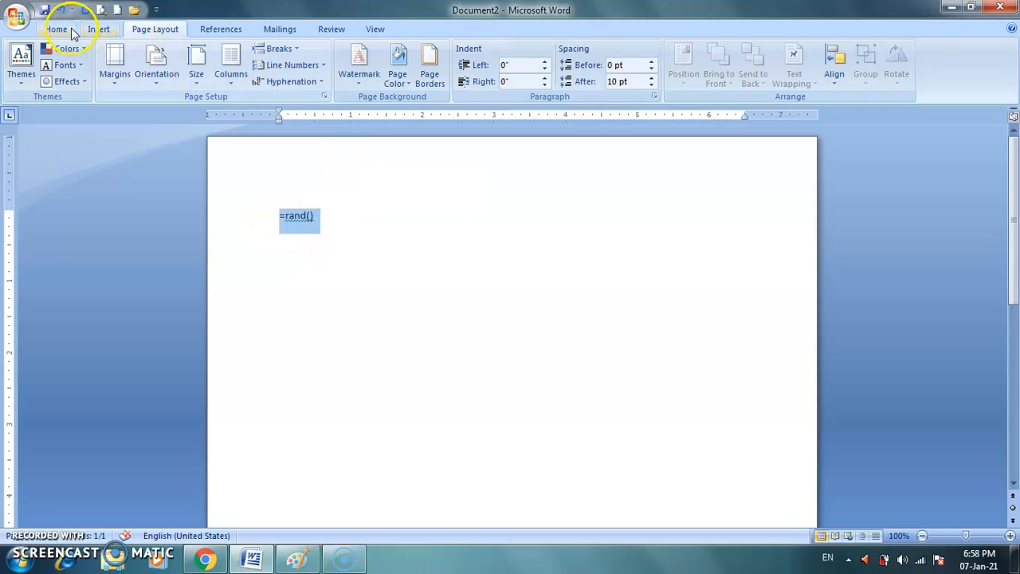
click(60, 28)
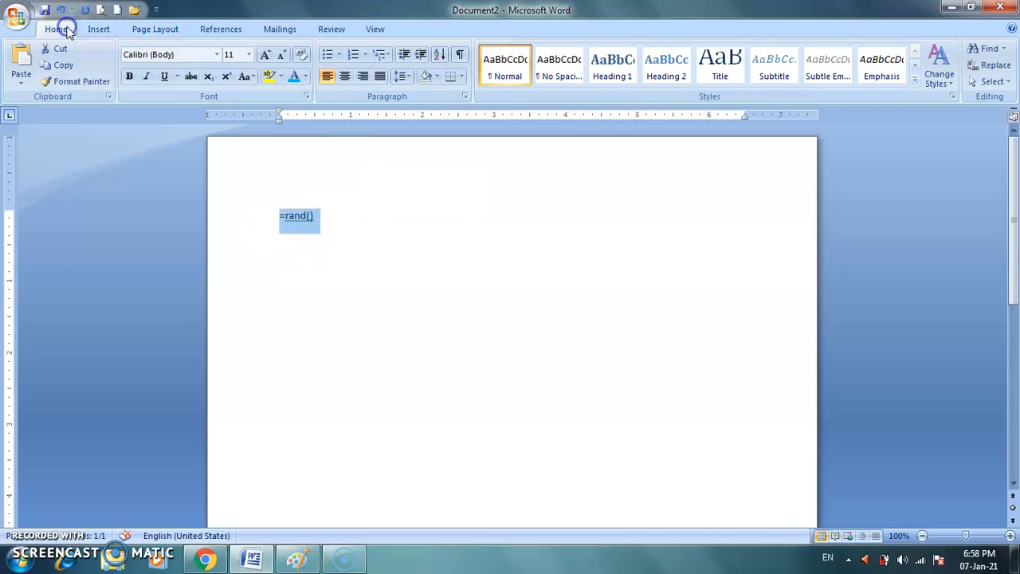
click(249, 54)
click(238, 173)
click(365, 222)
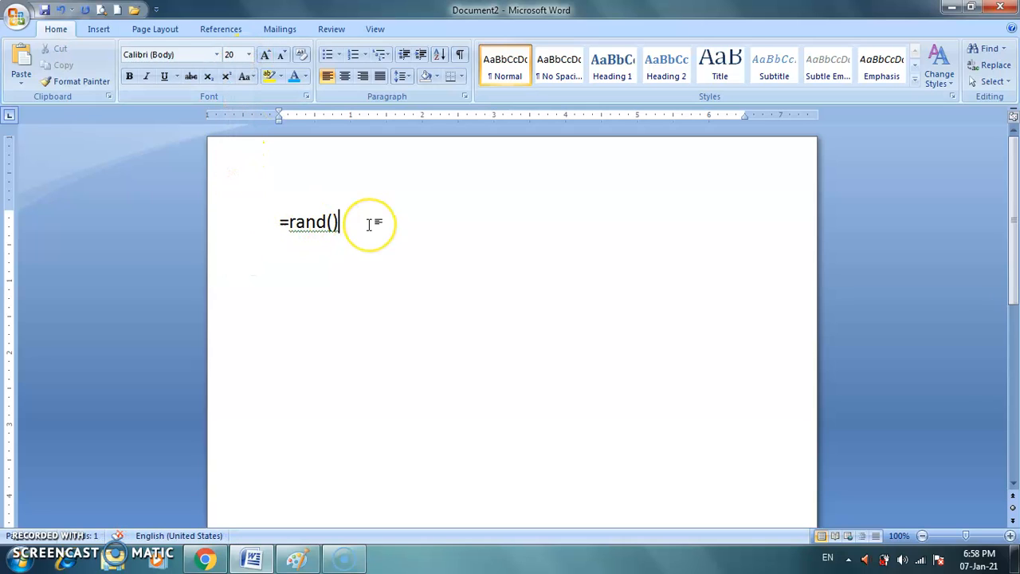
key(Return)
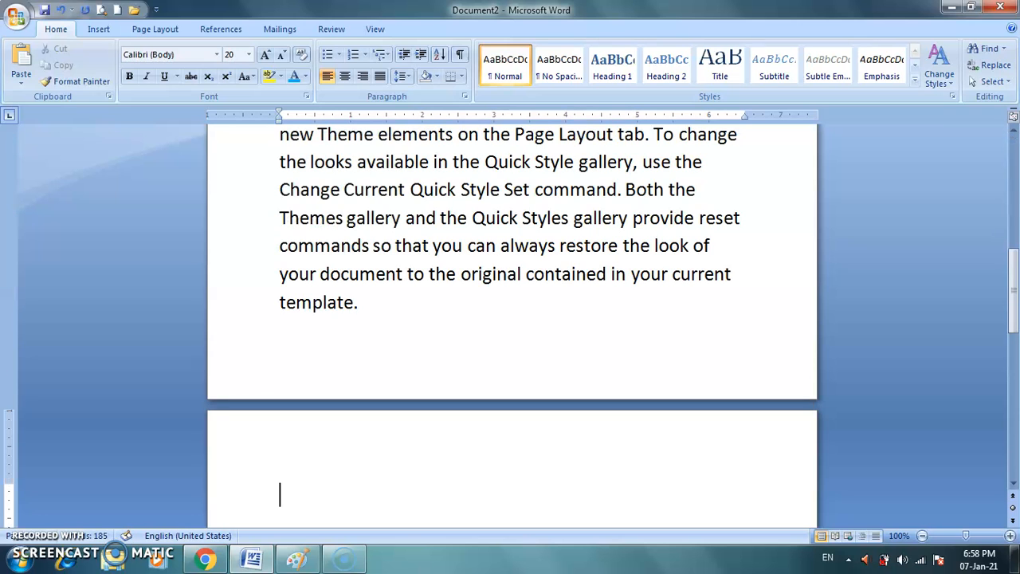
Set the font size of the entire document text to 14.
drag(1013, 287, 1014, 189)
key(ctrl+a)
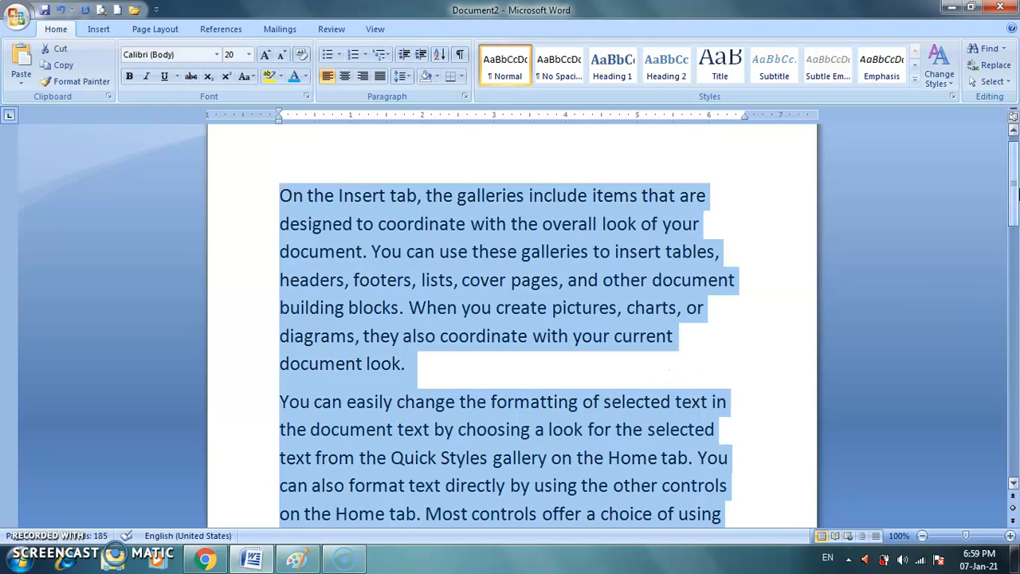
click(247, 54)
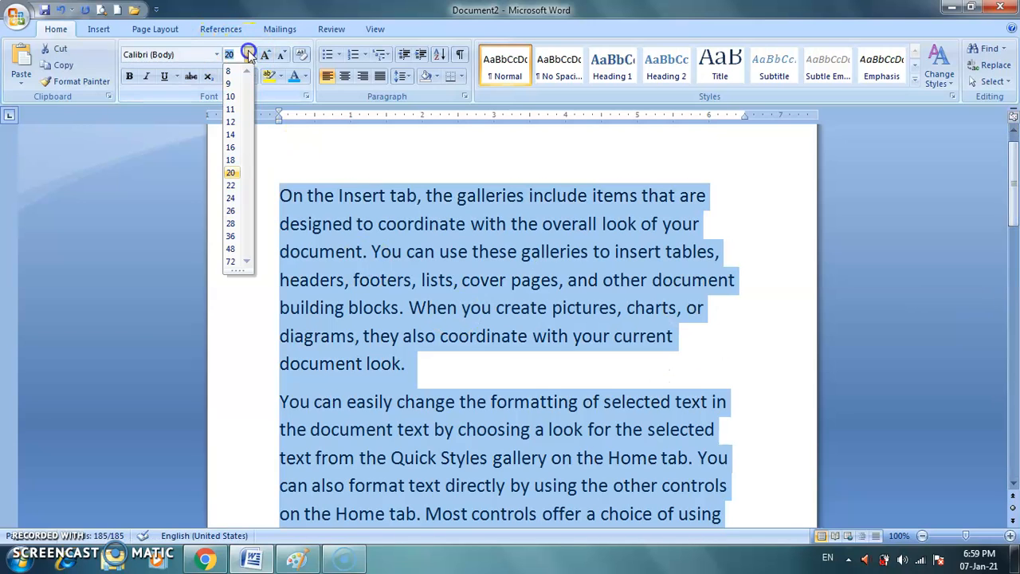
click(236, 135)
click(650, 390)
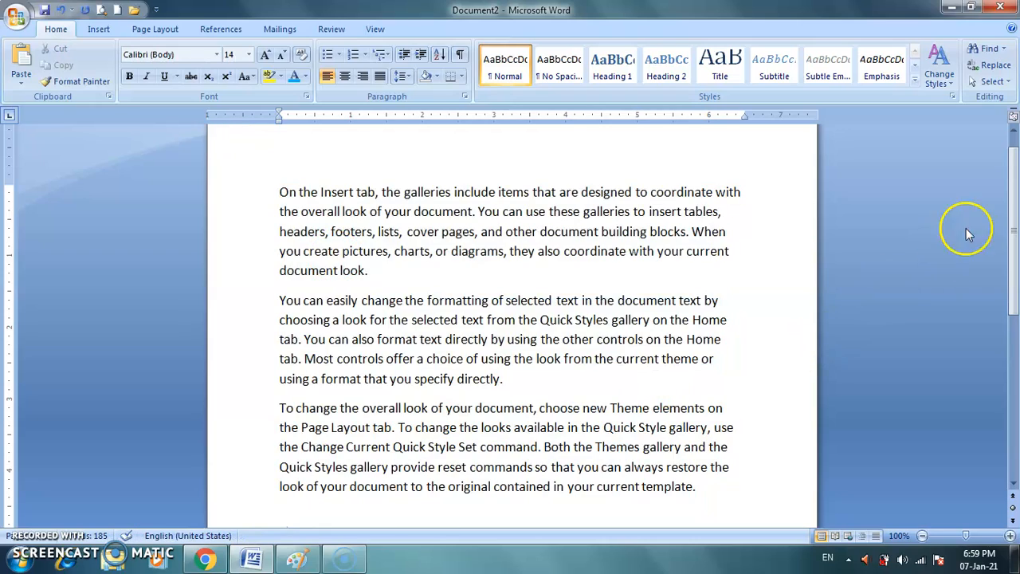
mouse_move(1014, 209)
mouse_down()
mouse_move(1014, 300)
mouse_move(1015, 194)
mouse_up()
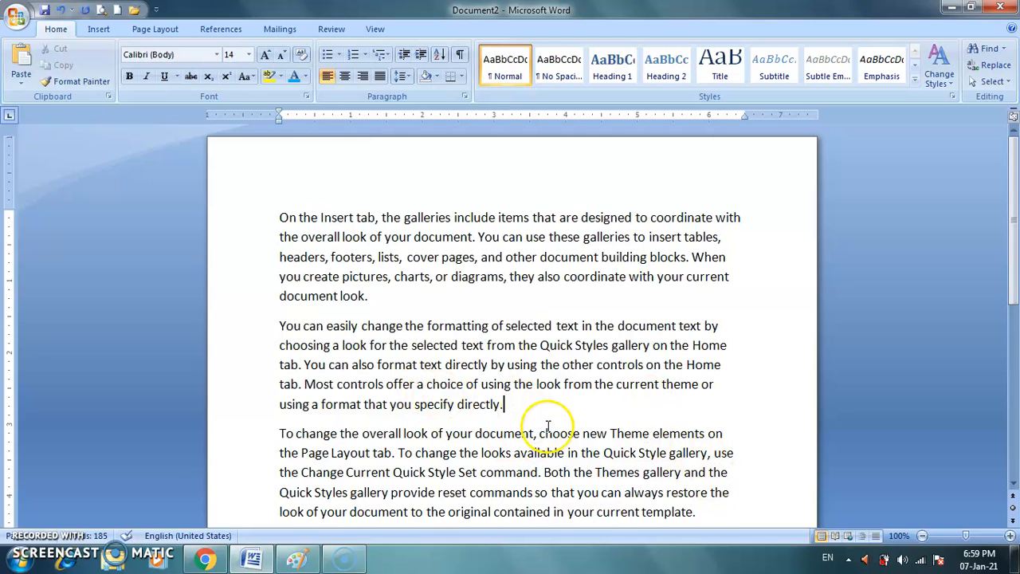
Check the sample paragraphs in print preview and return to editing.
click(101, 9)
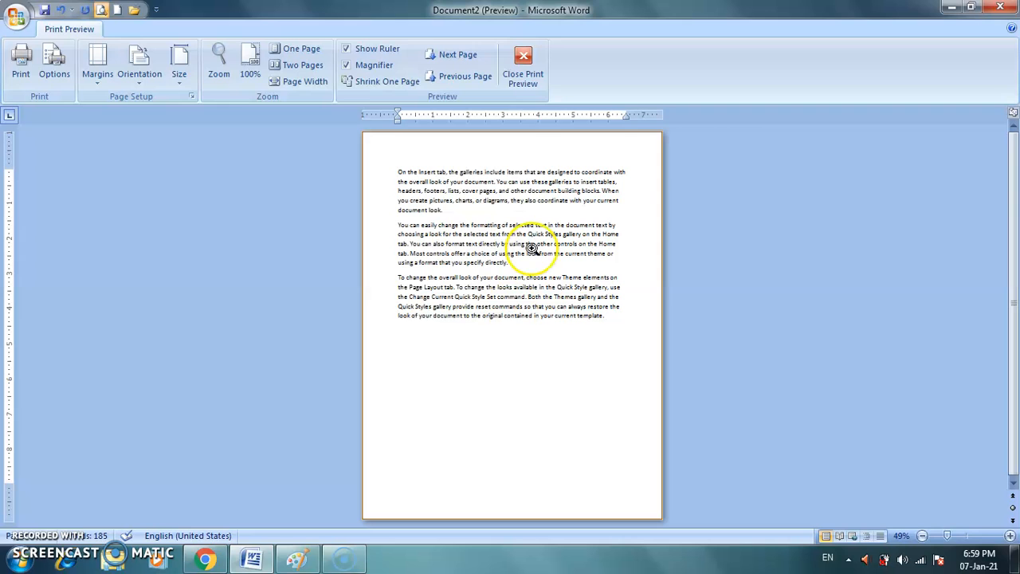
click(526, 60)
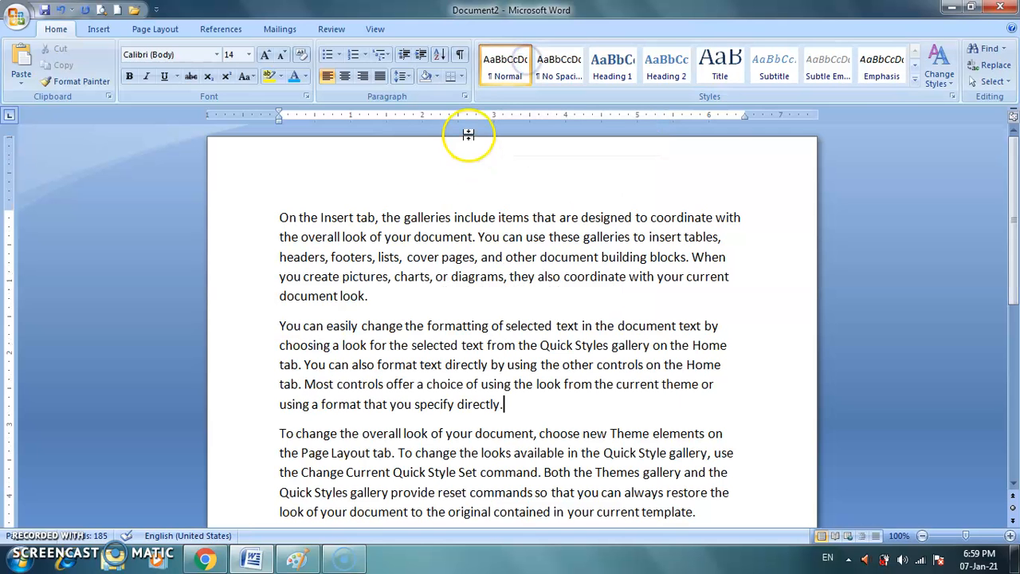
Examine the preset page margins and the document's margin areas along the rulers down to the page bottom.
click(146, 29)
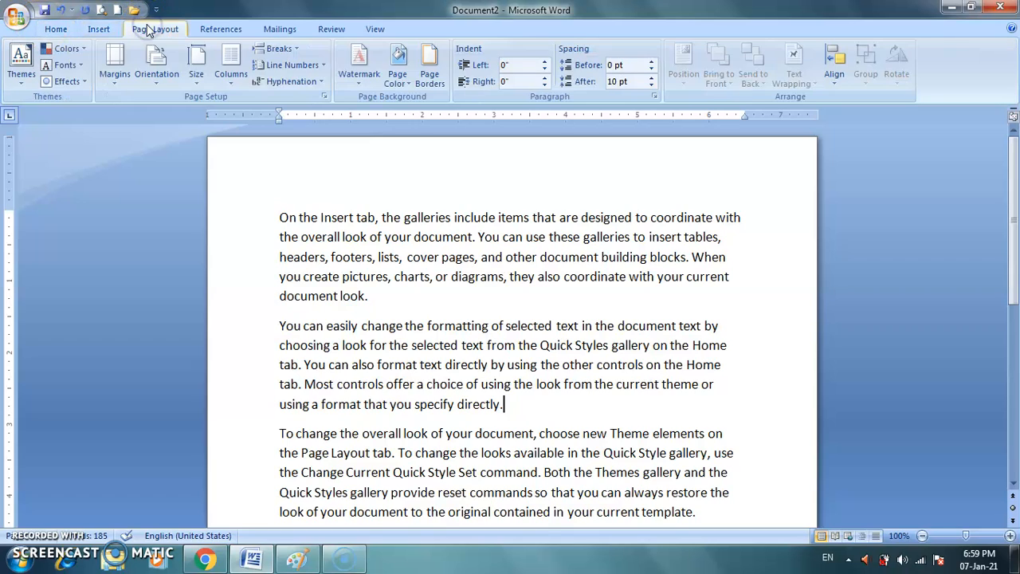
click(120, 82)
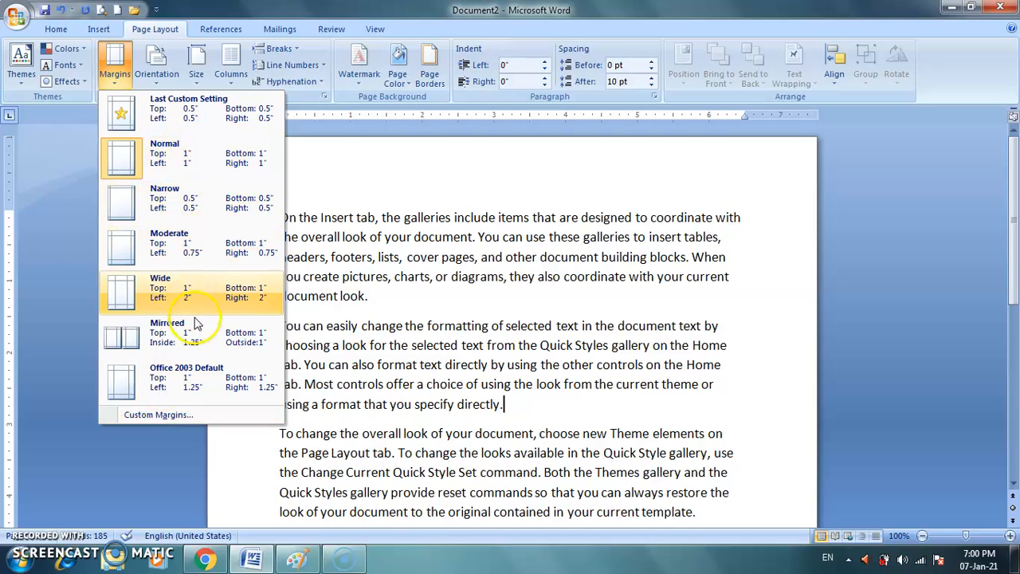
click(204, 331)
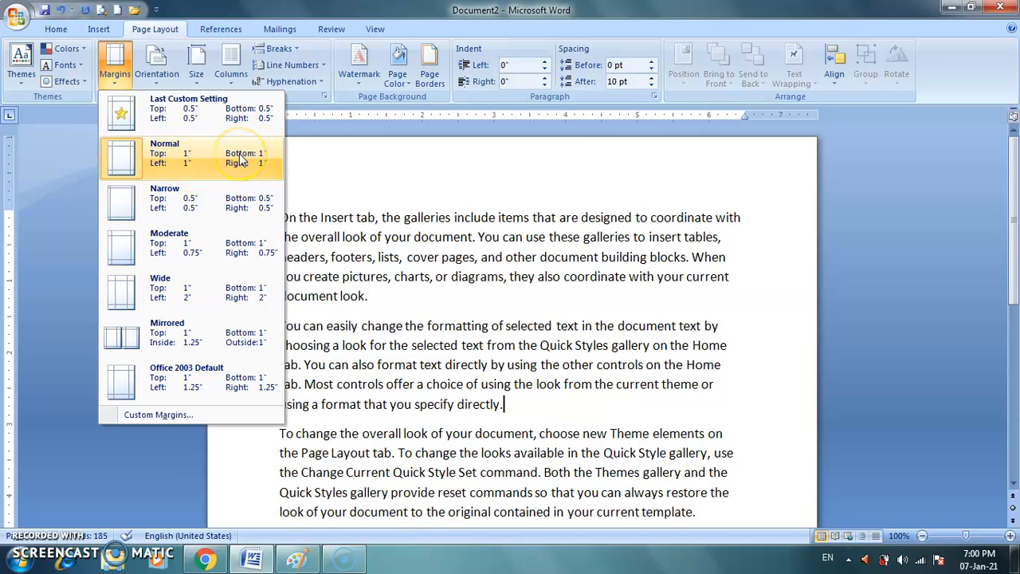
click(385, 183)
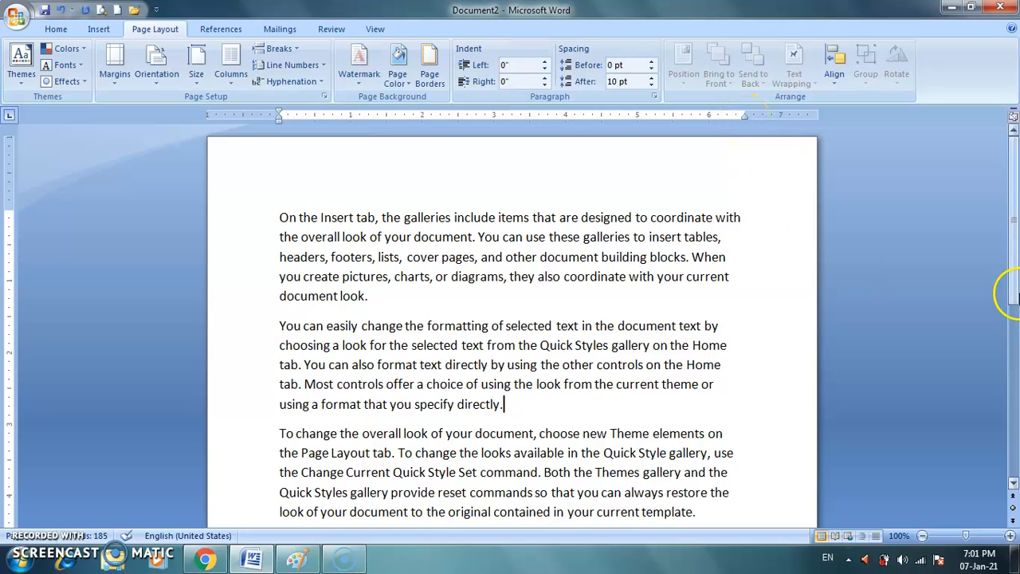
drag(1014, 248, 1015, 412)
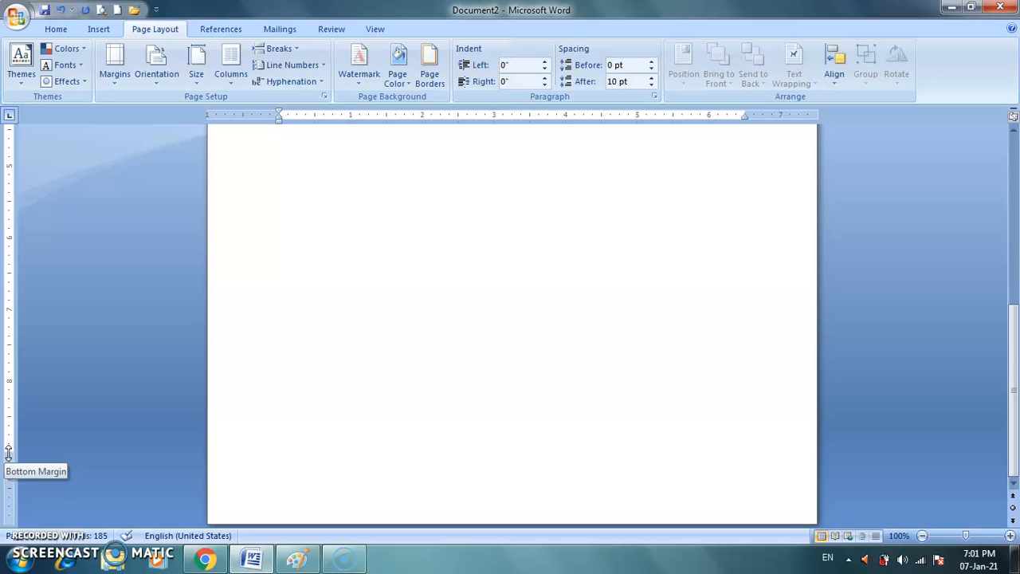
drag(1005, 381, 1014, 203)
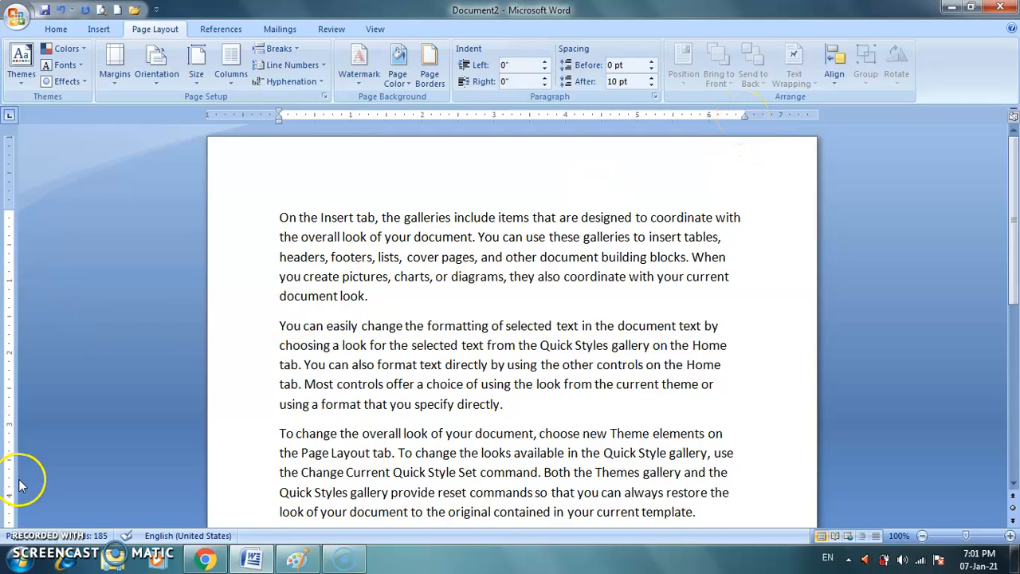
click(118, 80)
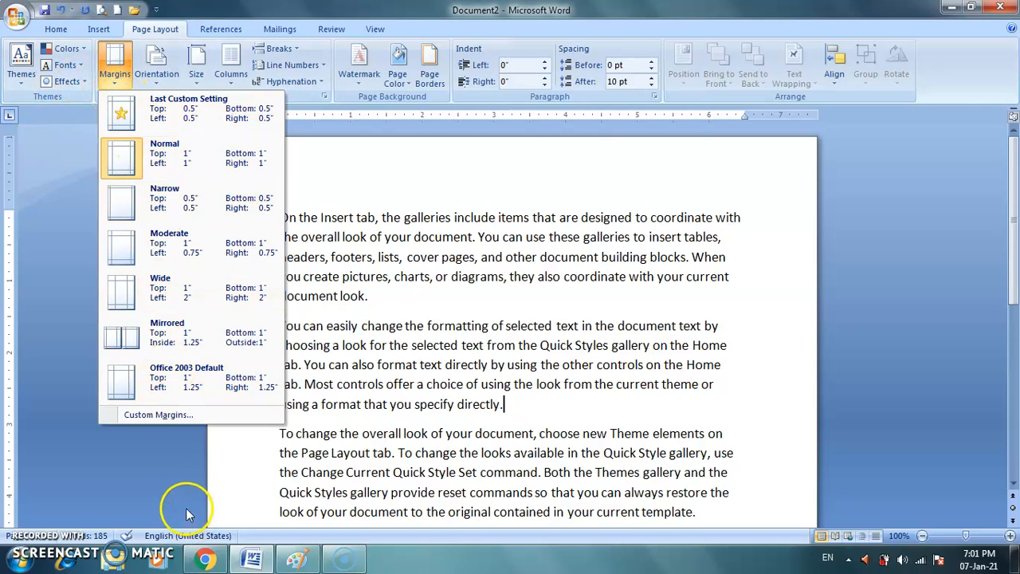
click(565, 261)
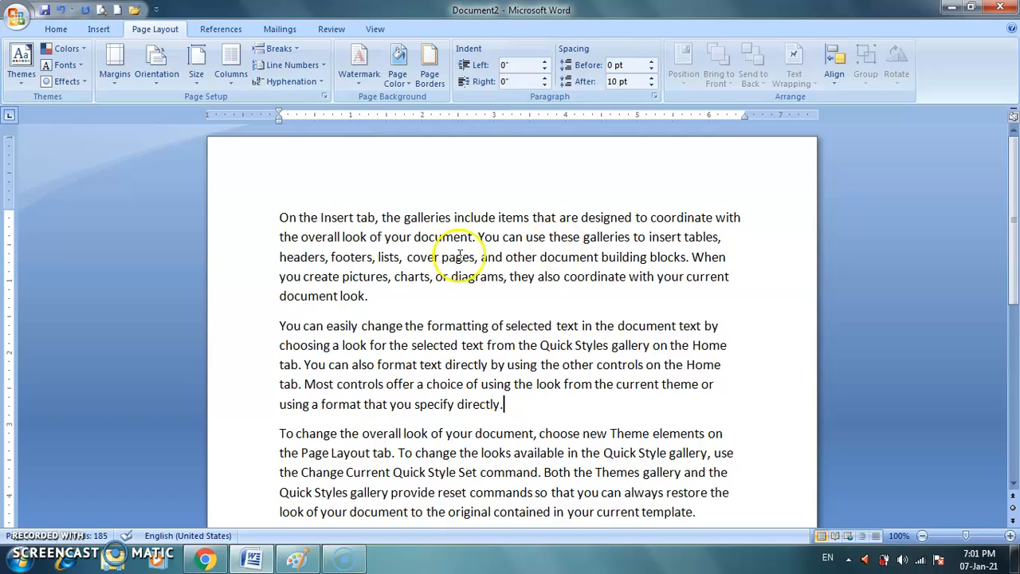
Review the page orientation choices and check the portrait page in print preview.
click(162, 80)
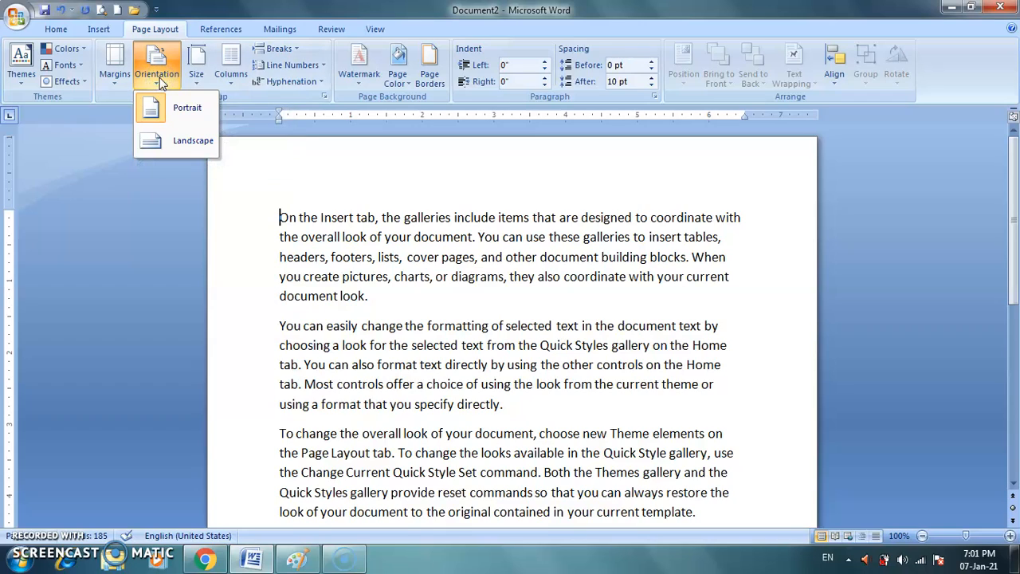
click(184, 151)
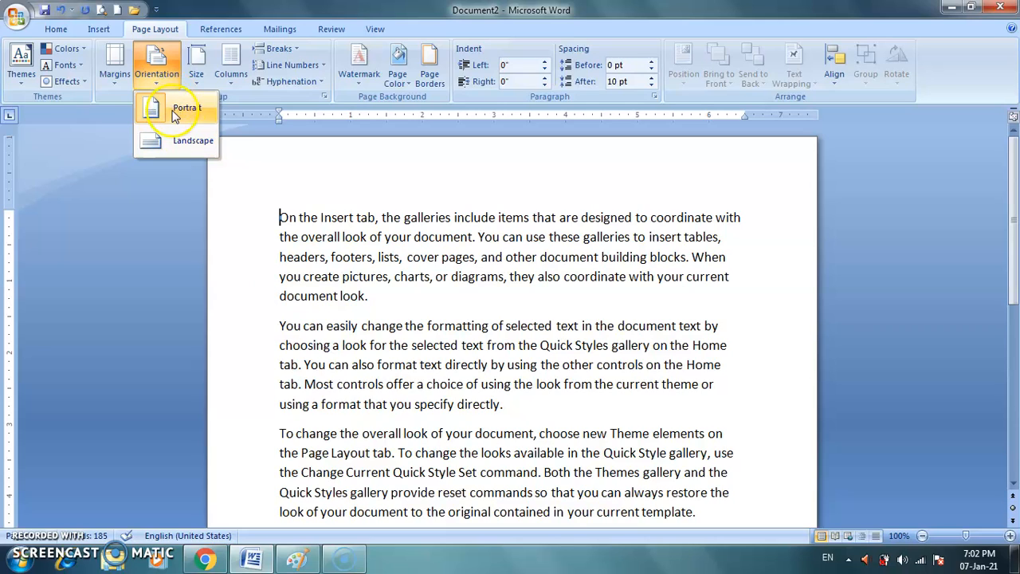
click(176, 124)
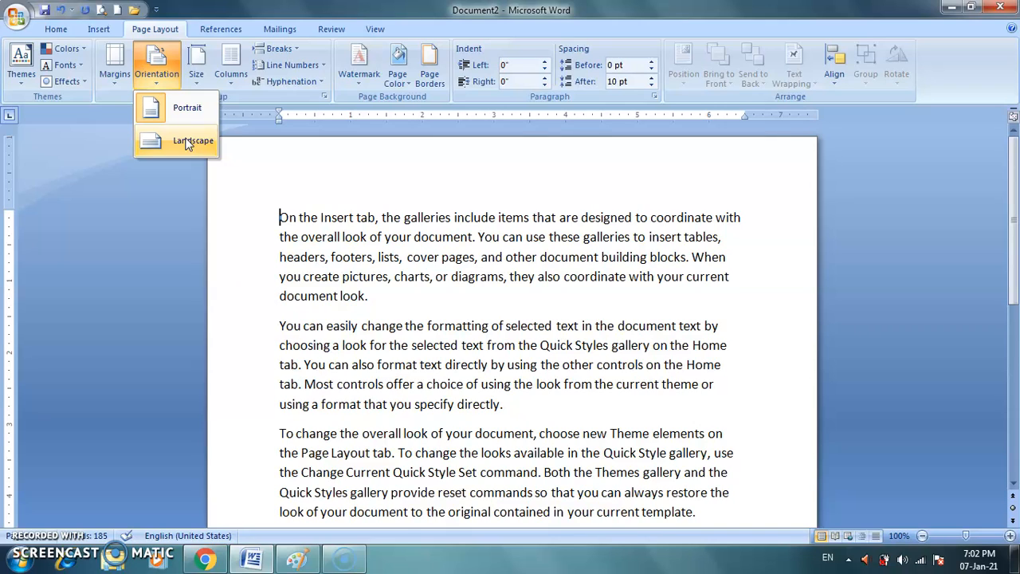
click(182, 116)
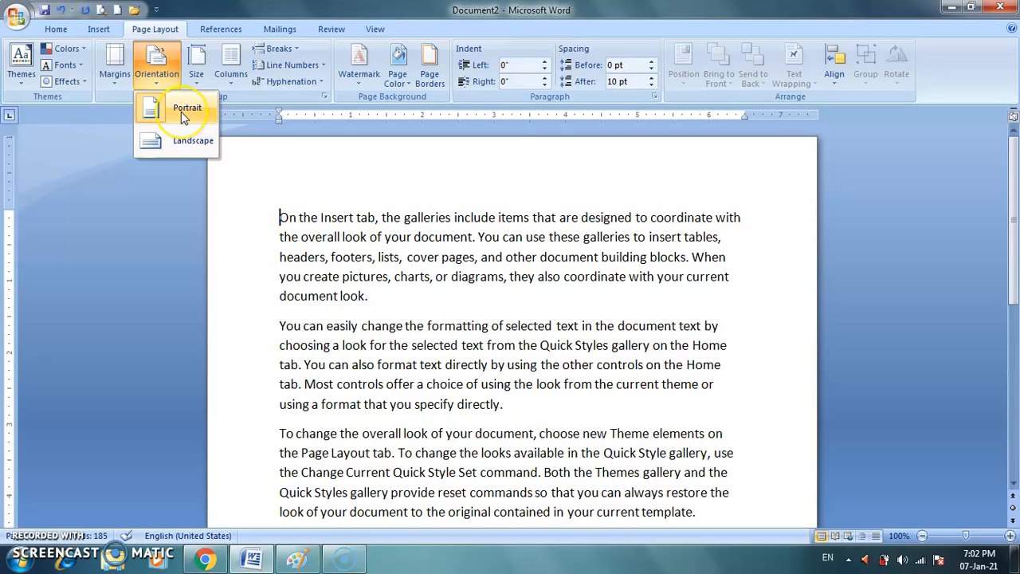
click(100, 10)
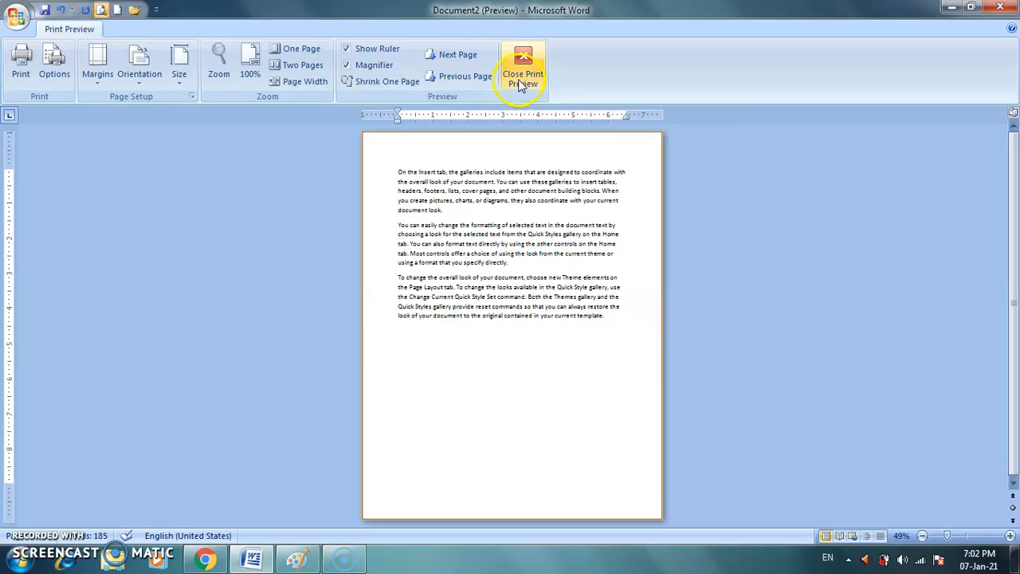
click(523, 70)
Switch the page orientation to Landscape and check the layout in print preview.
click(168, 86)
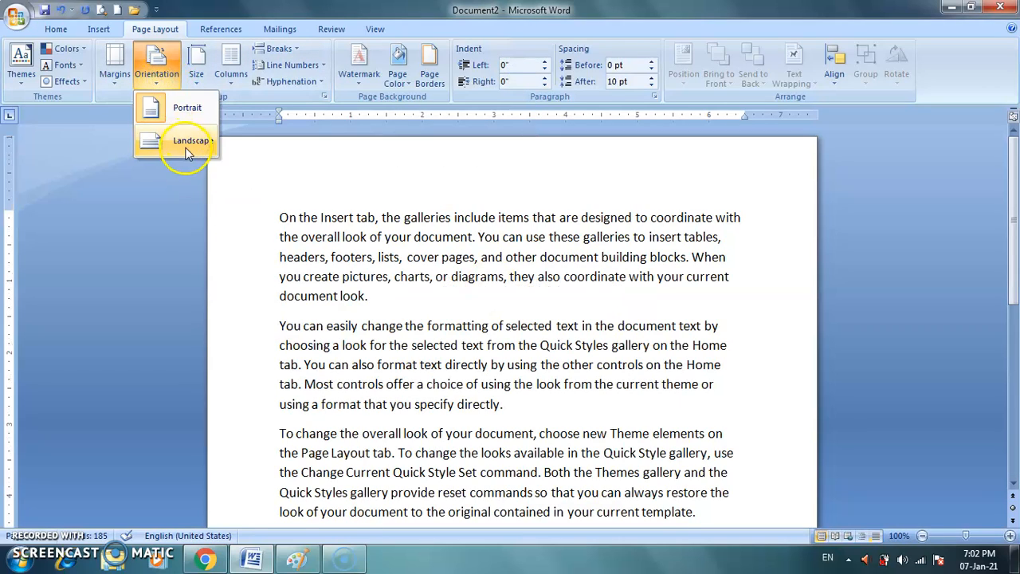
click(183, 143)
drag(1015, 243, 1016, 202)
click(101, 9)
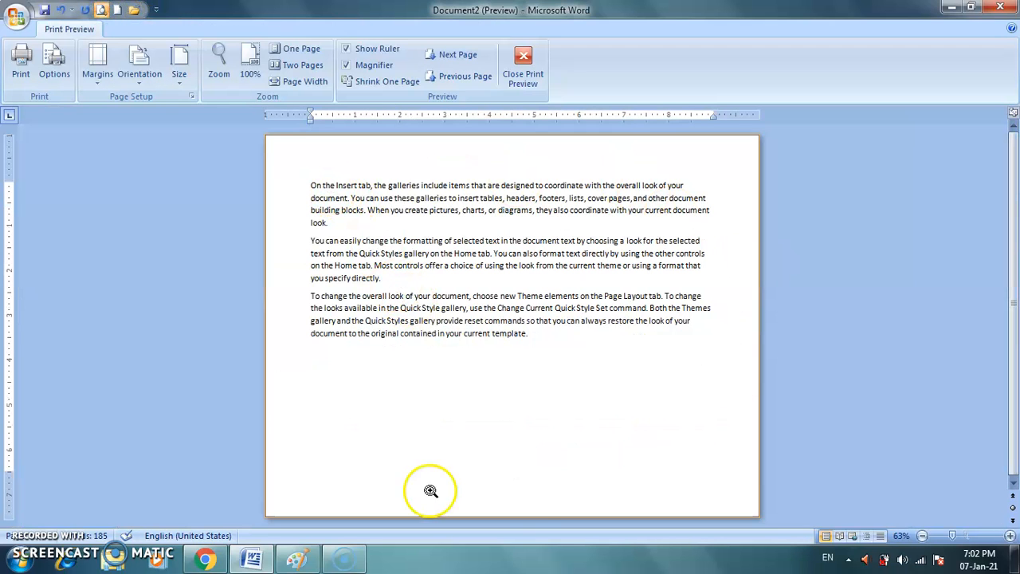
click(523, 76)
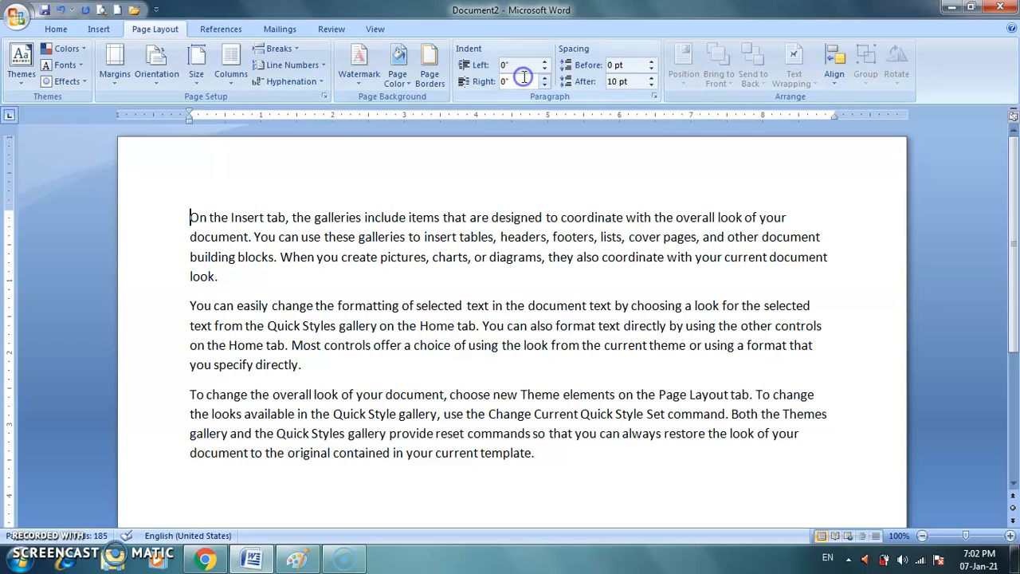
Set the paper size to A4 (8.27" x 11.69").
click(203, 78)
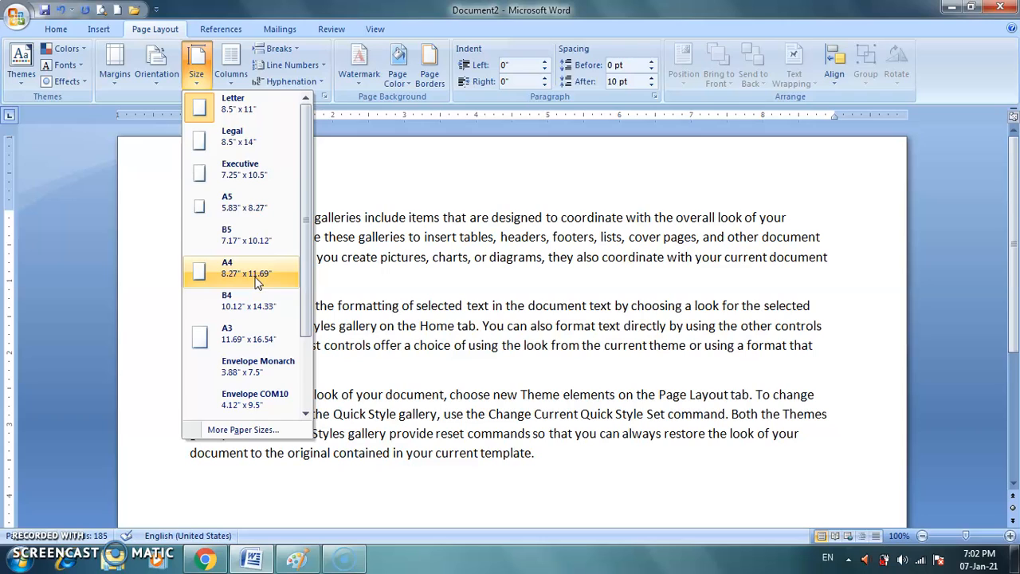
click(257, 141)
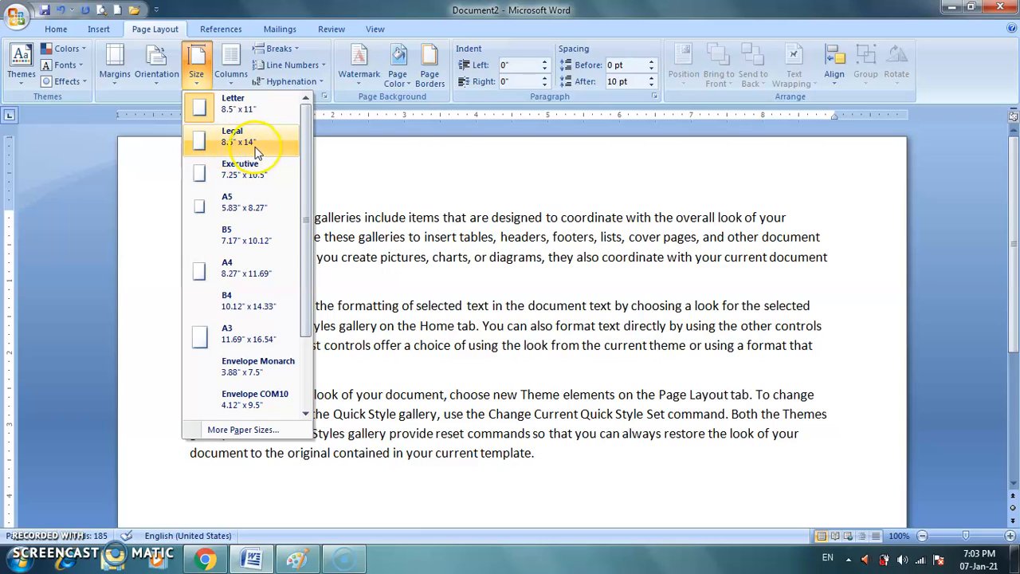
click(241, 278)
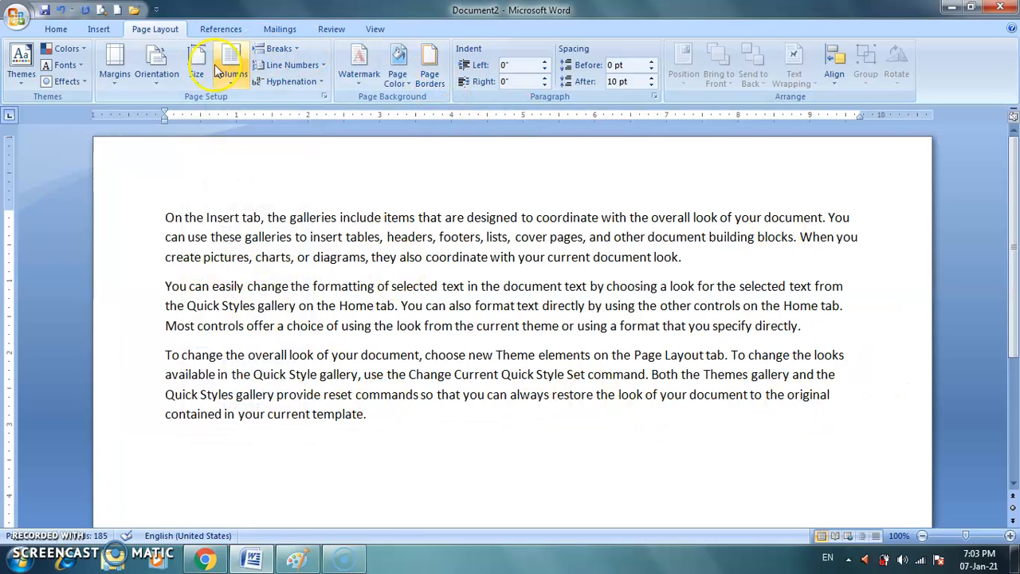
Switch the A4 page orientation to Portrait and check the layout in print preview.
click(159, 78)
click(174, 148)
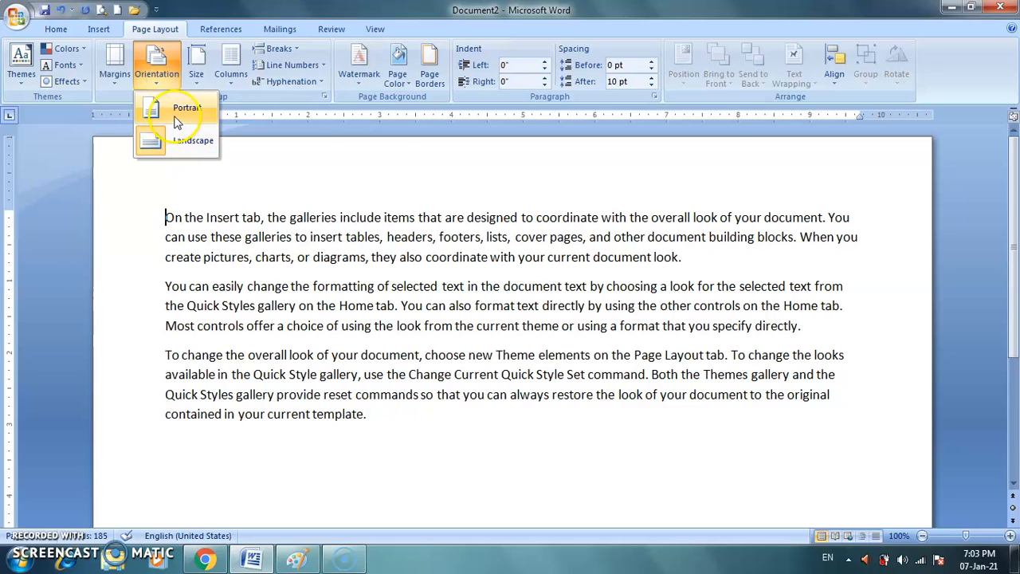
click(177, 120)
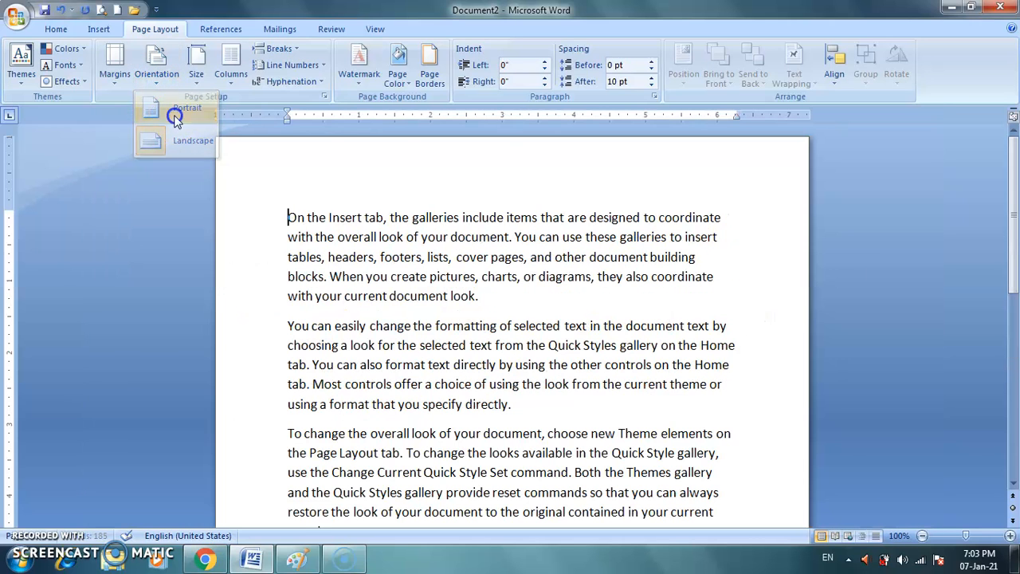
click(102, 9)
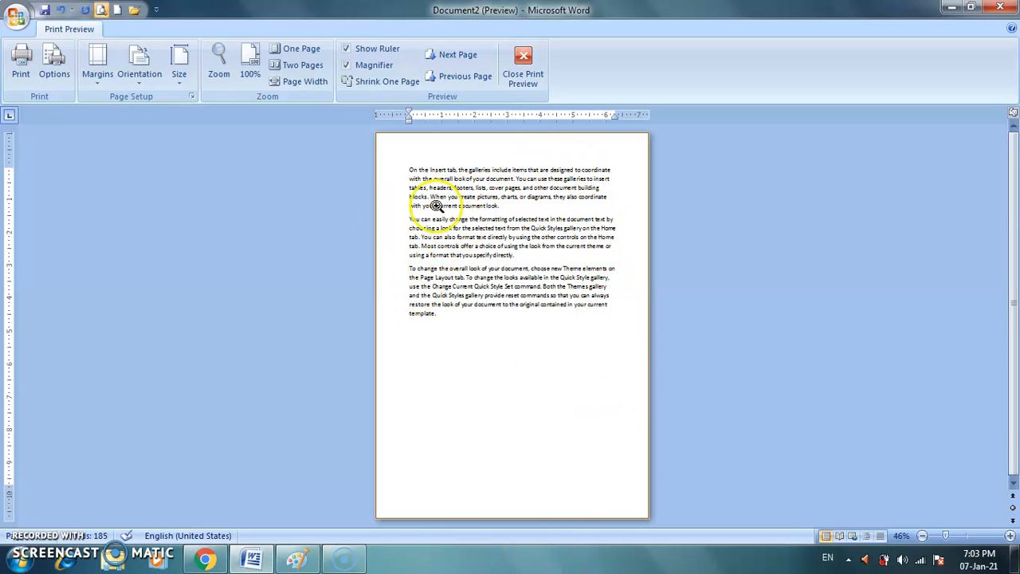
click(525, 65)
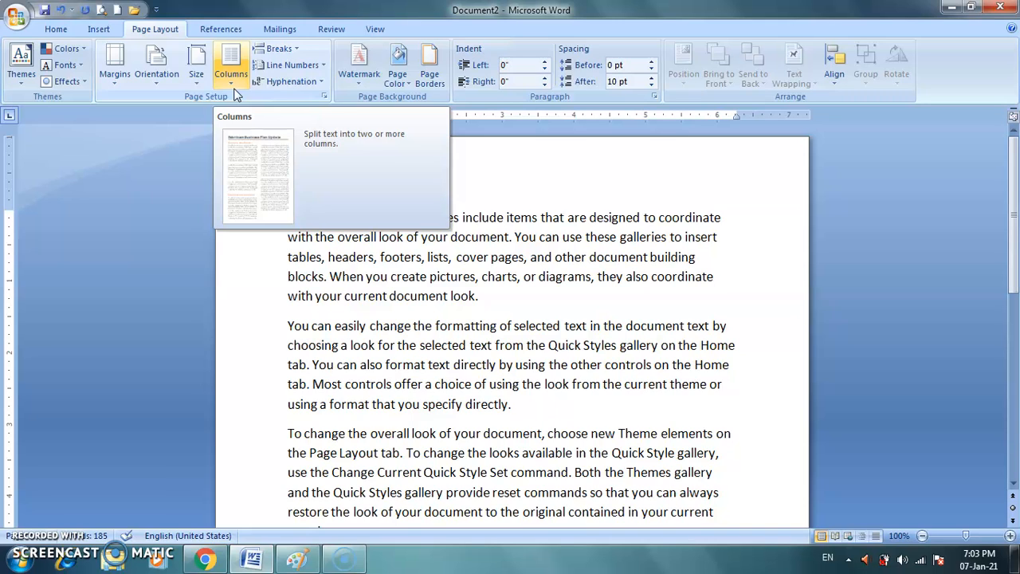
Split the first paragraph into two equal columns and undo the column change.
click(292, 219)
drag(292, 219, 481, 304)
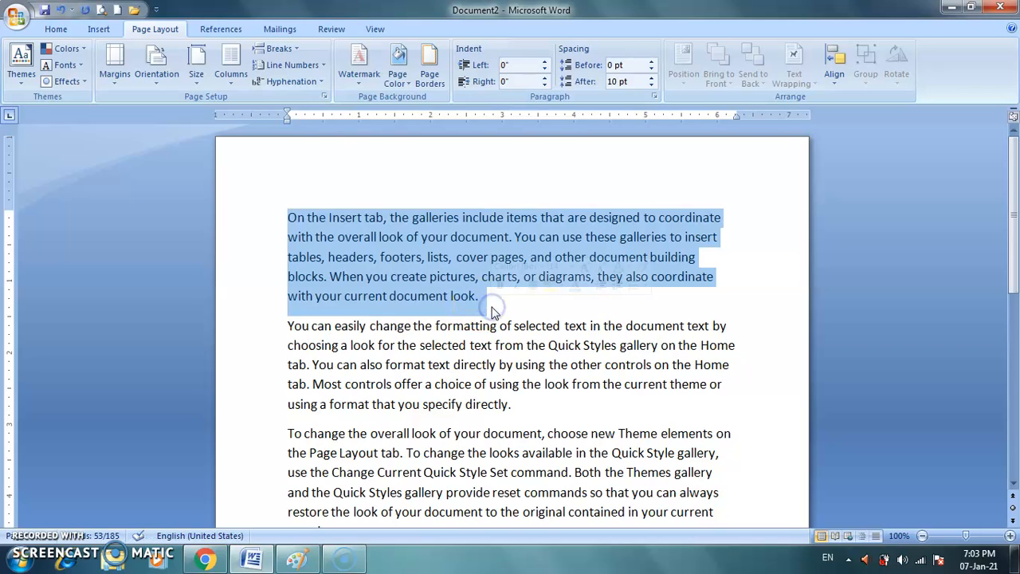
click(227, 82)
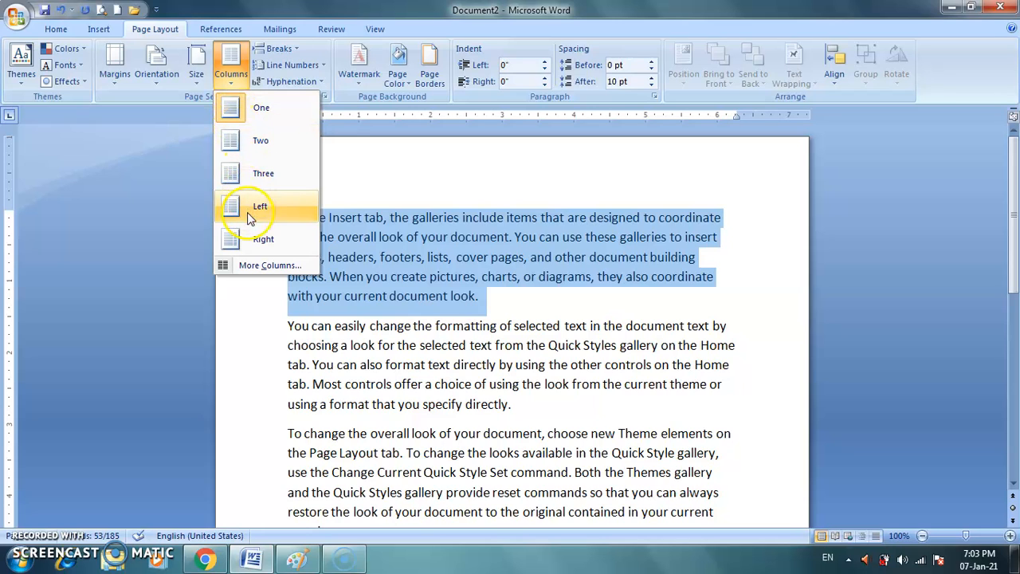
click(249, 247)
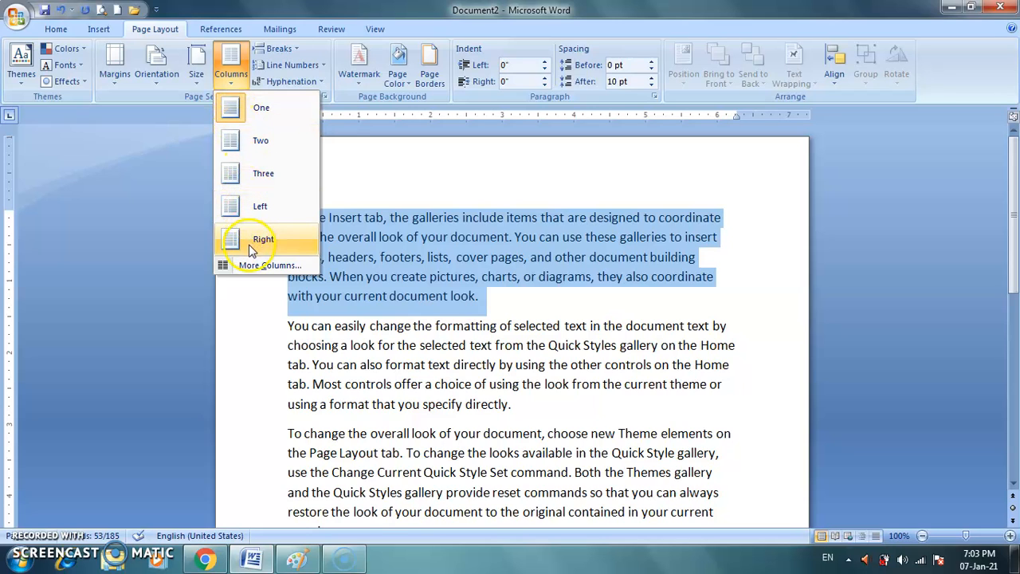
click(236, 142)
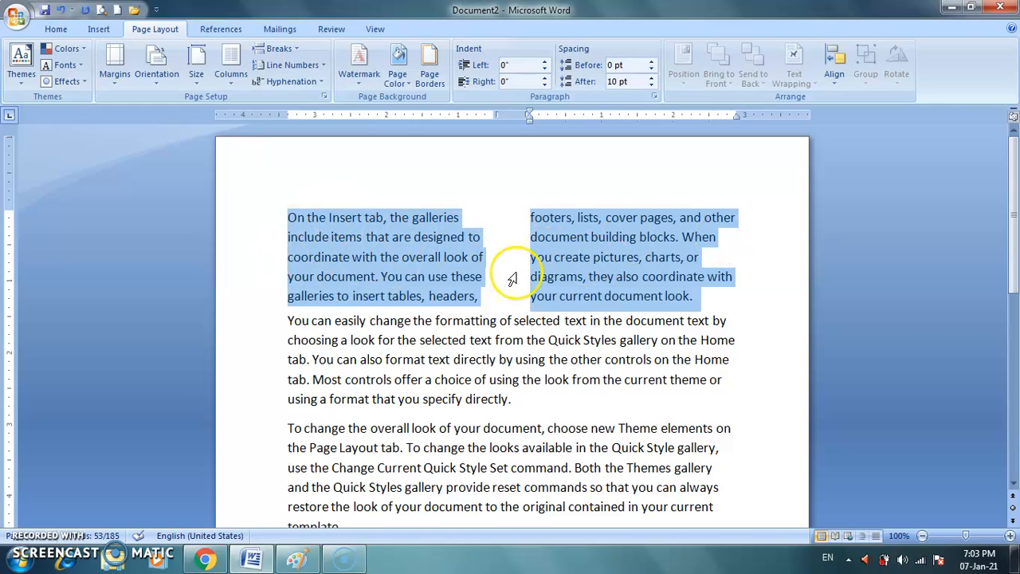
click(837, 311)
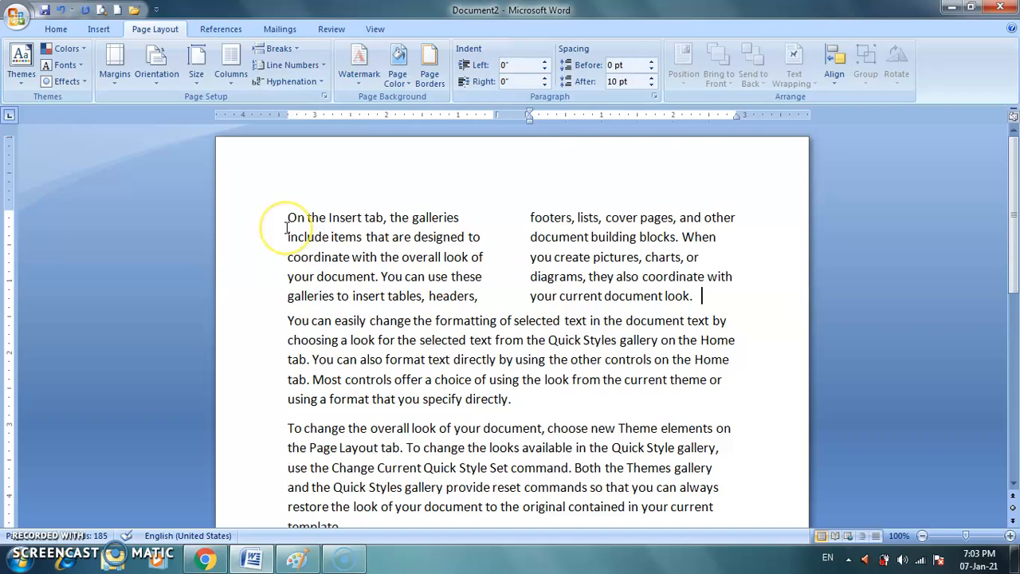
key(ctrl+z)
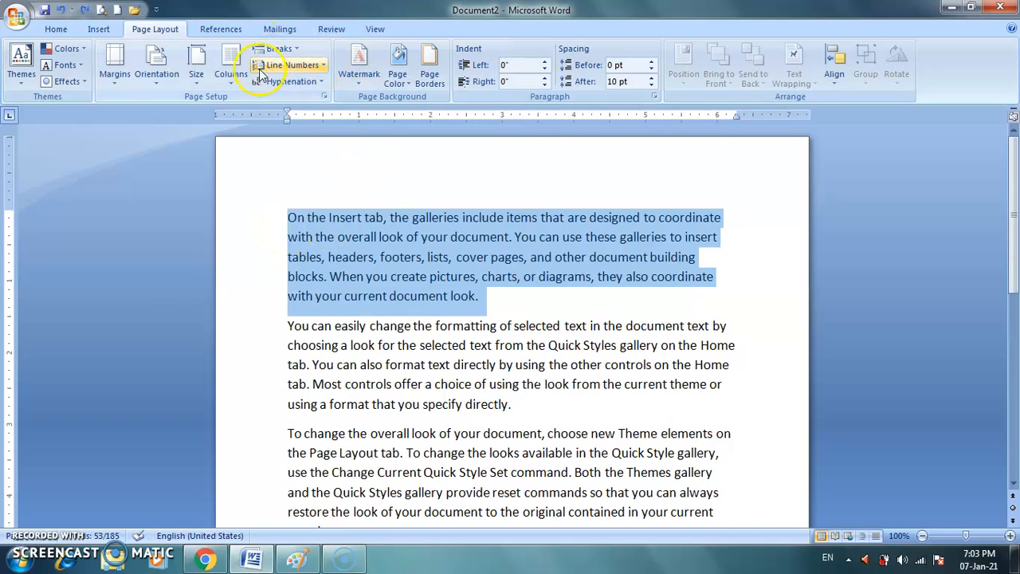
Try the first paragraph in three columns and in the Left column preset.
click(226, 79)
click(243, 175)
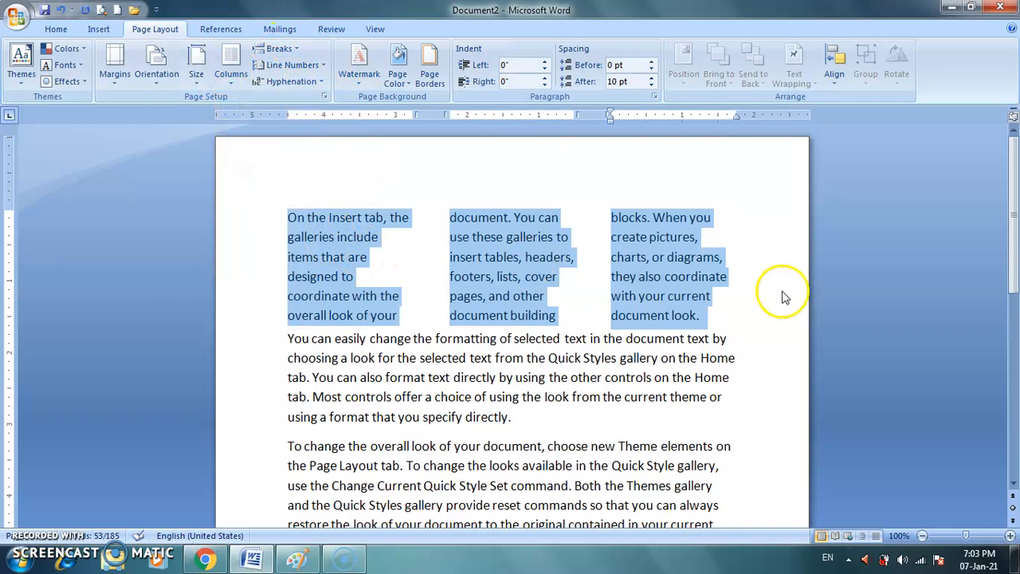
click(230, 70)
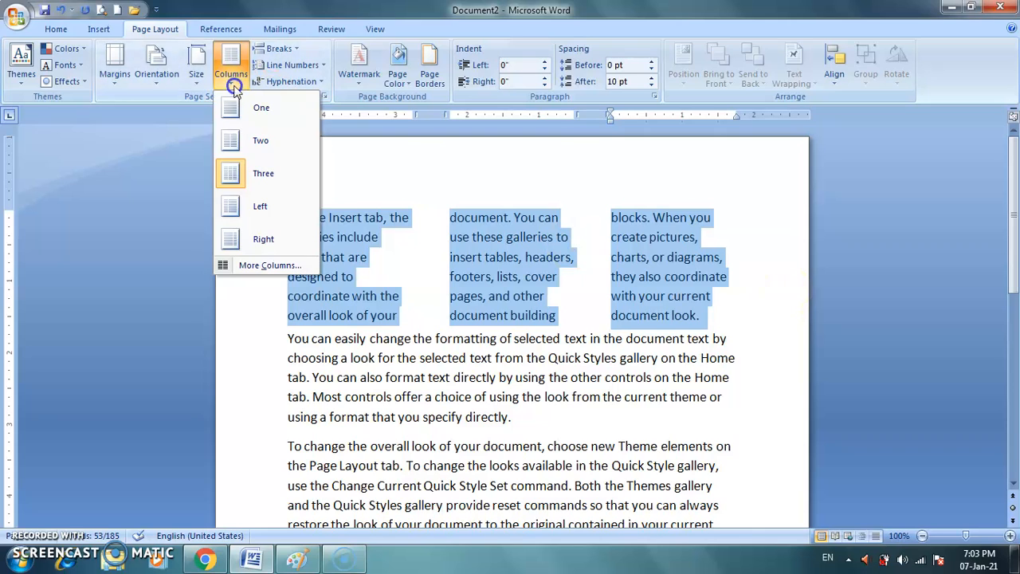
click(237, 206)
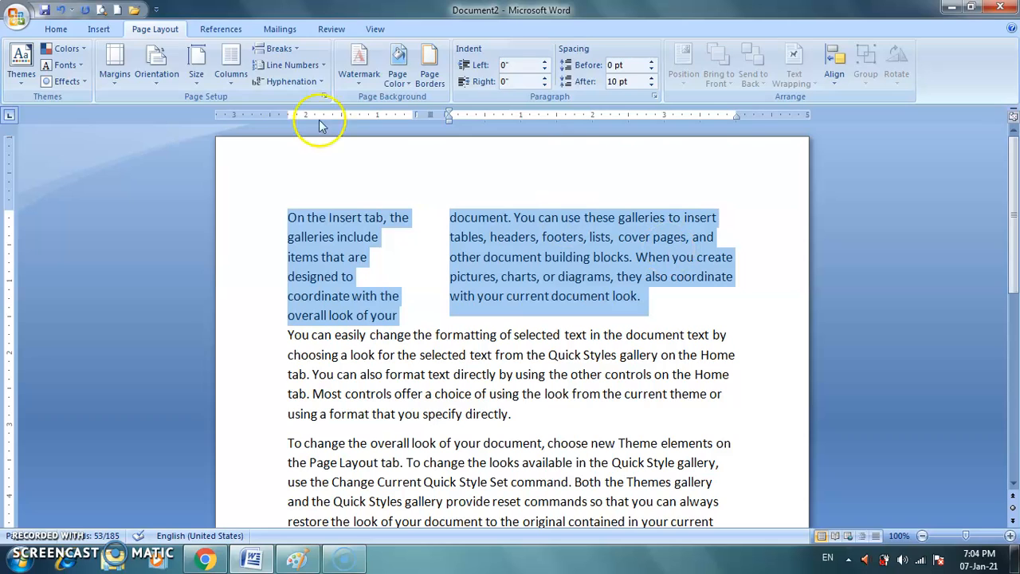
Try the Right column preset on the first paragraph and return it to one column.
click(231, 89)
click(257, 244)
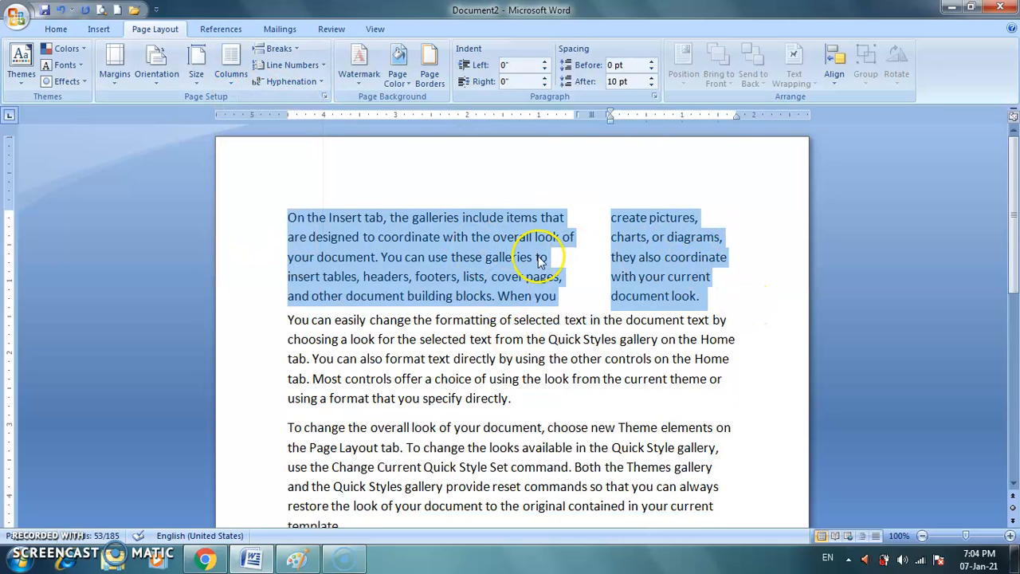
click(233, 80)
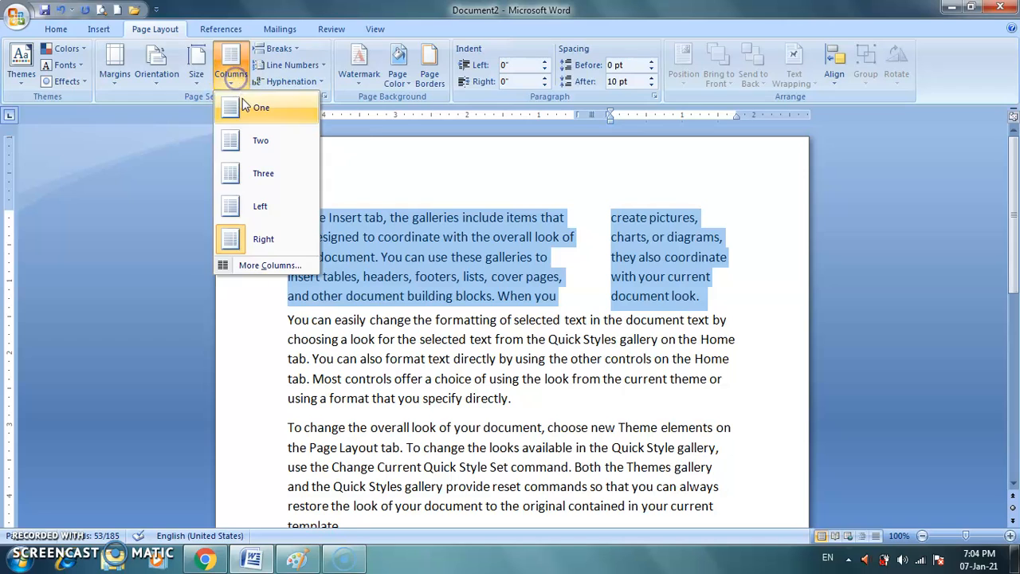
click(239, 108)
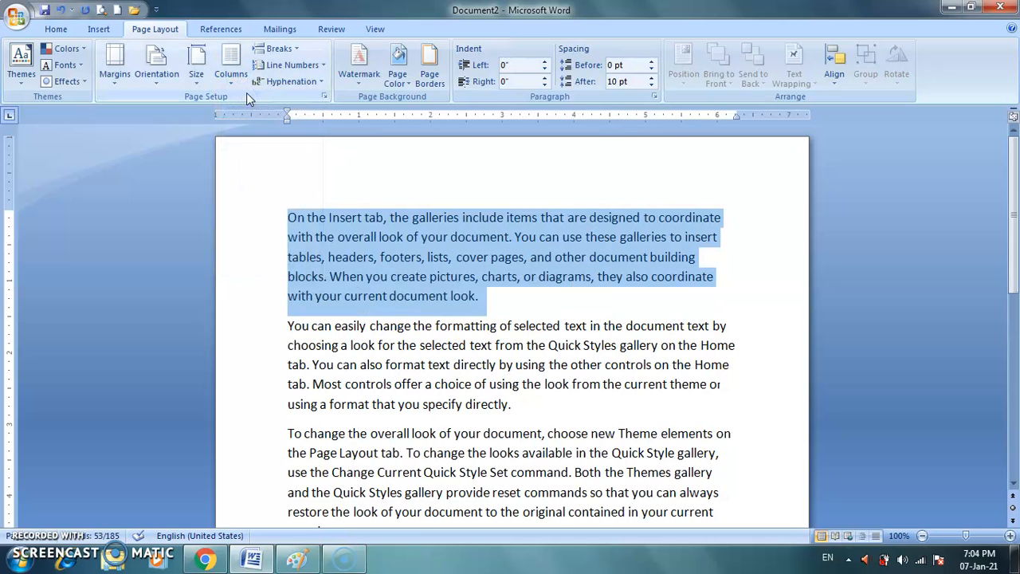
click(284, 204)
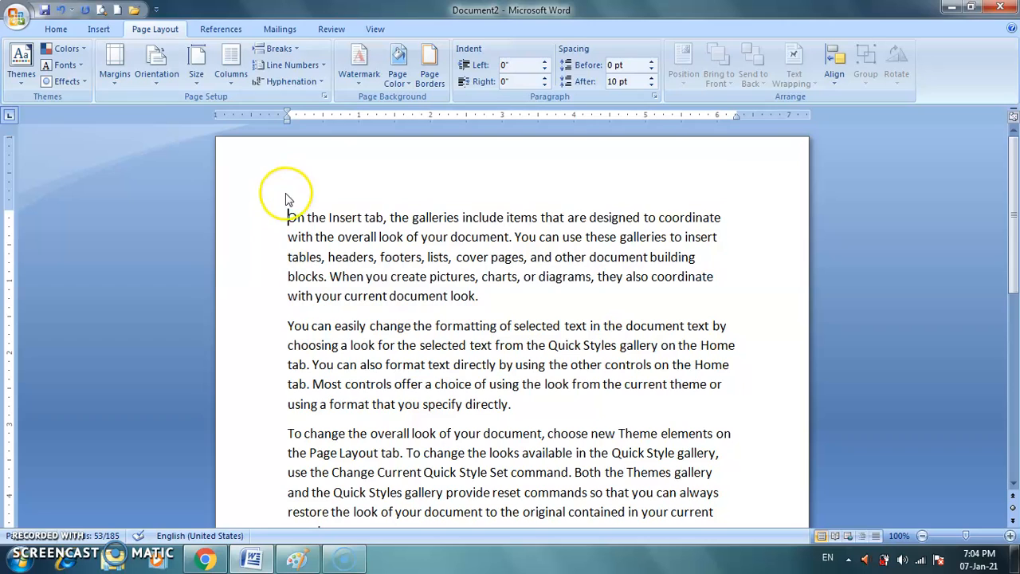
Examine the available page break and section break types for use at the end of the first paragraph.
click(296, 50)
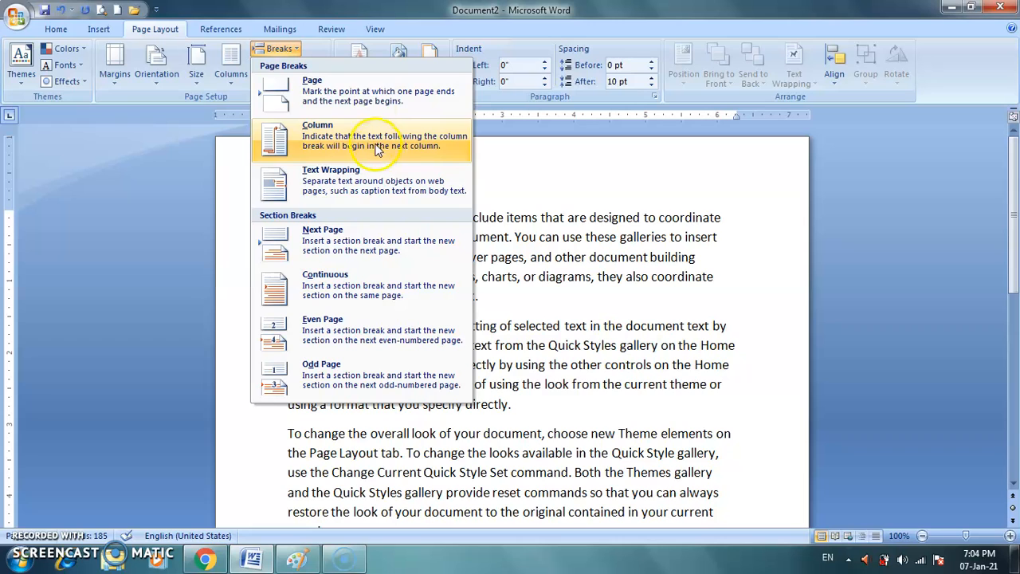
click(608, 197)
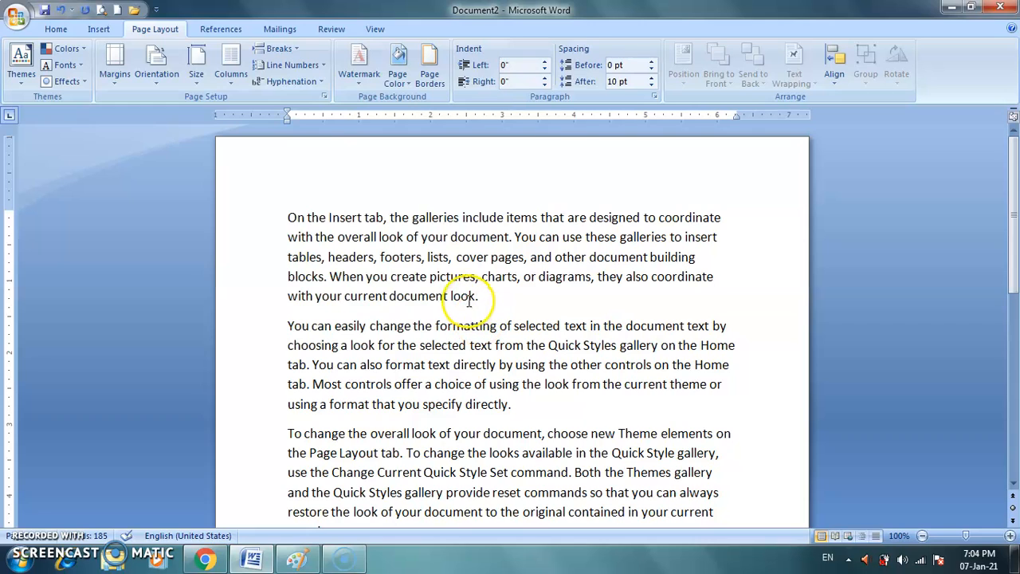
click(291, 51)
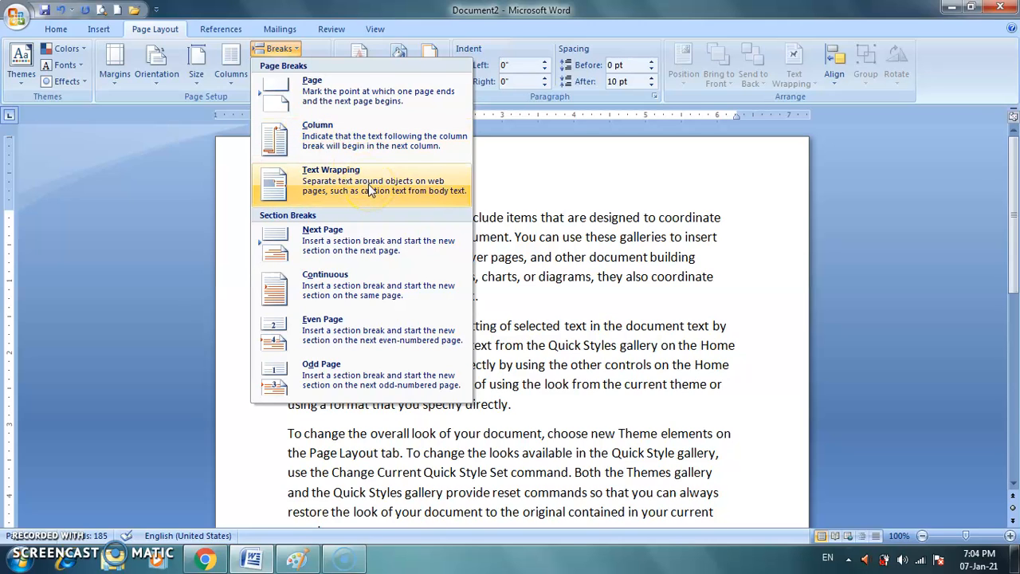
click(437, 292)
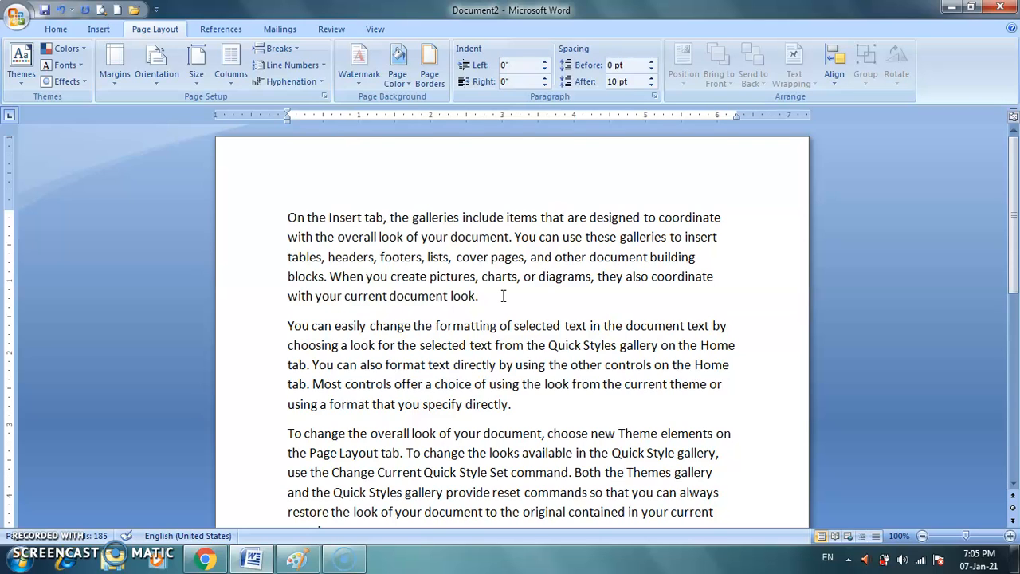
click(279, 48)
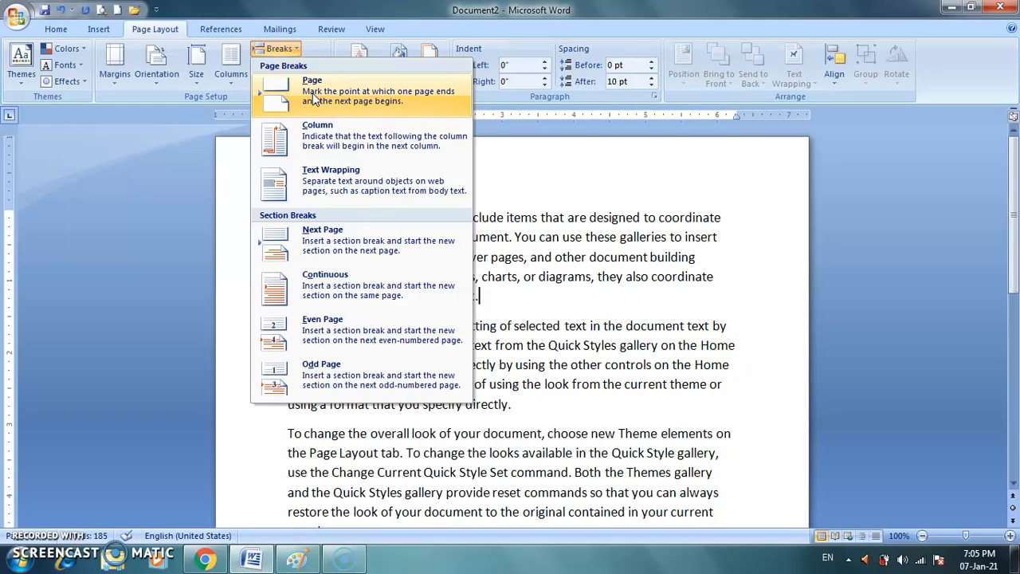
click(340, 239)
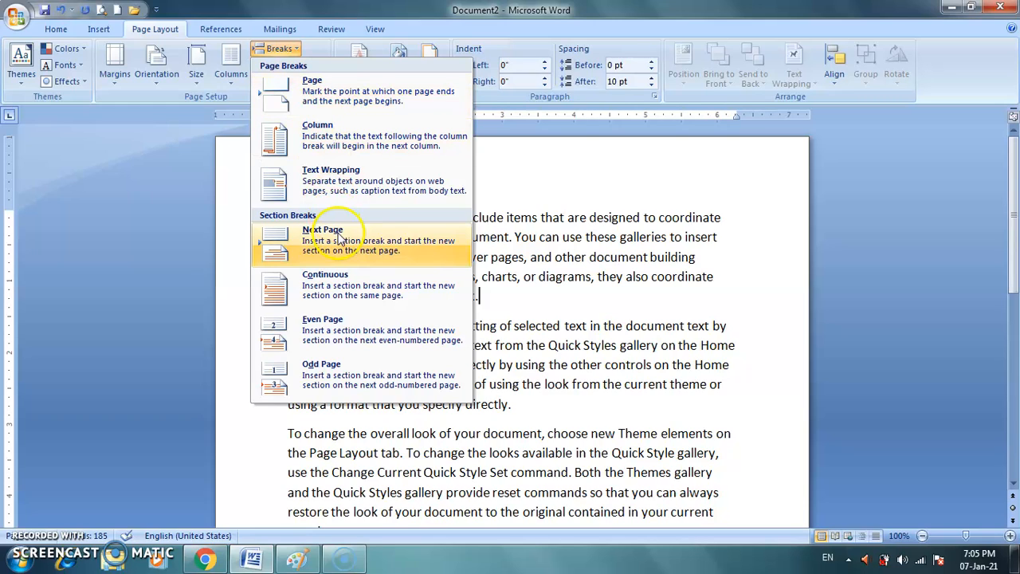
click(488, 298)
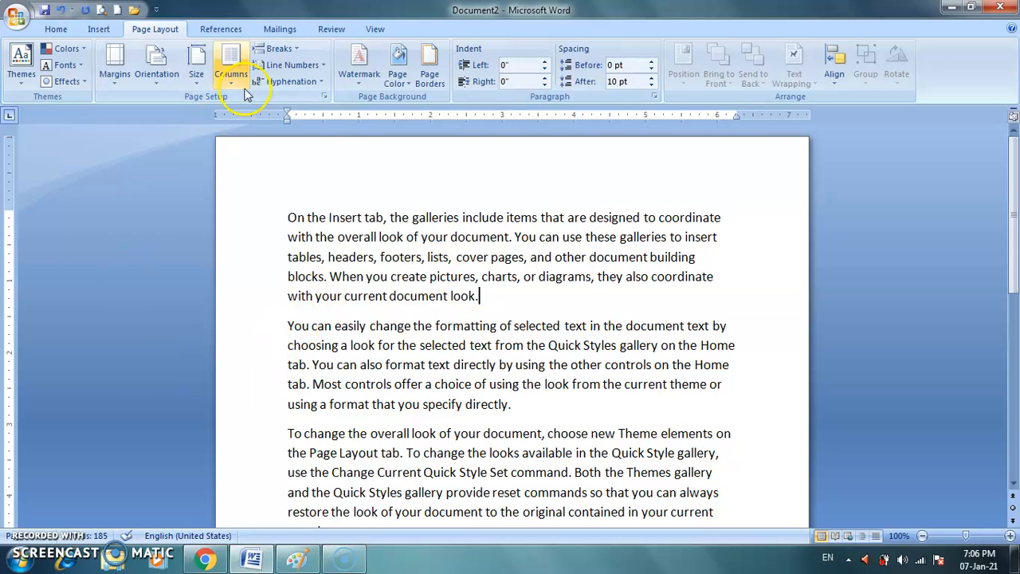
click(294, 50)
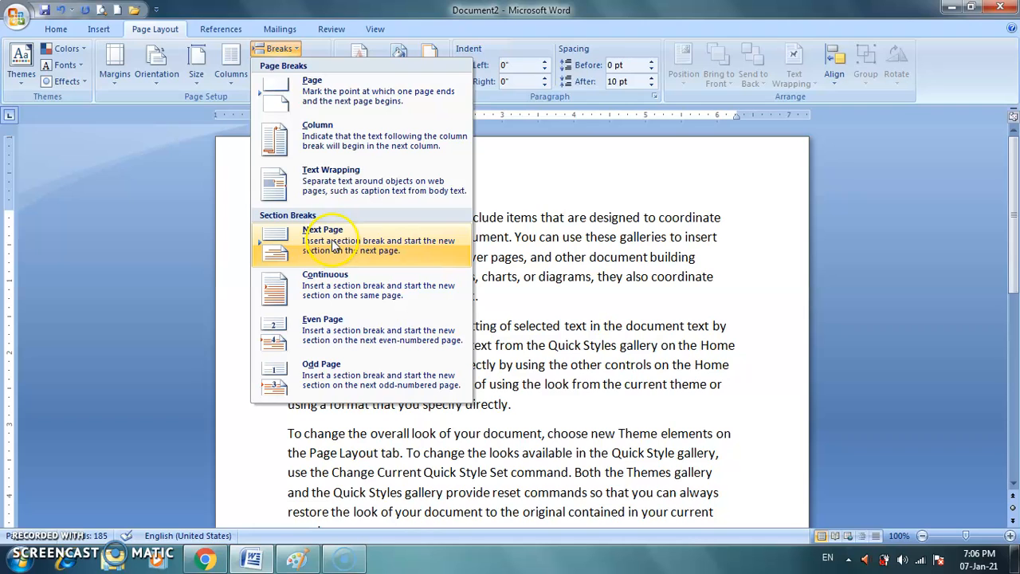
click(560, 183)
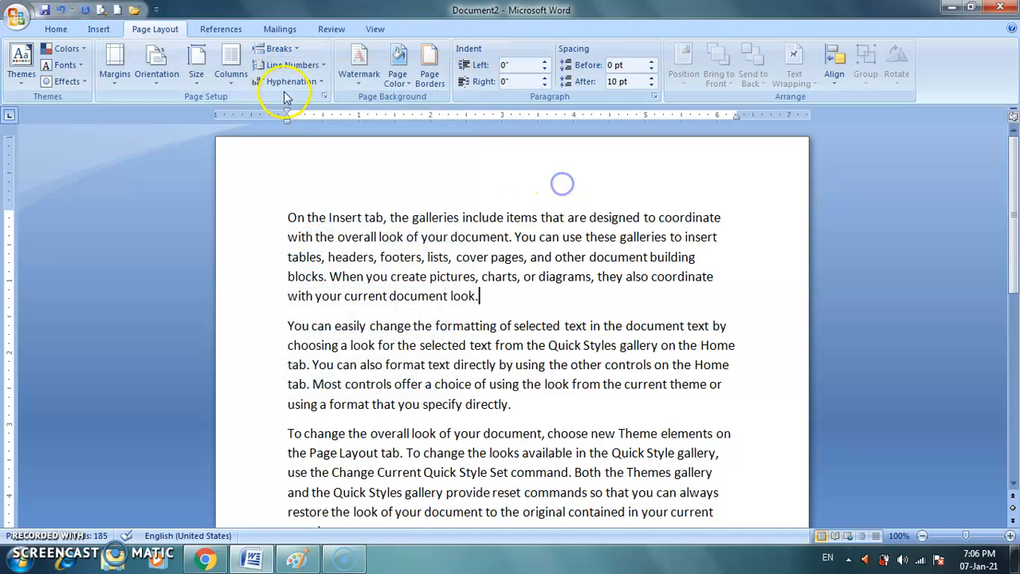
Insert a page break at the end of the first paragraph and delete the empty line above the second paragraph.
click(291, 50)
click(309, 89)
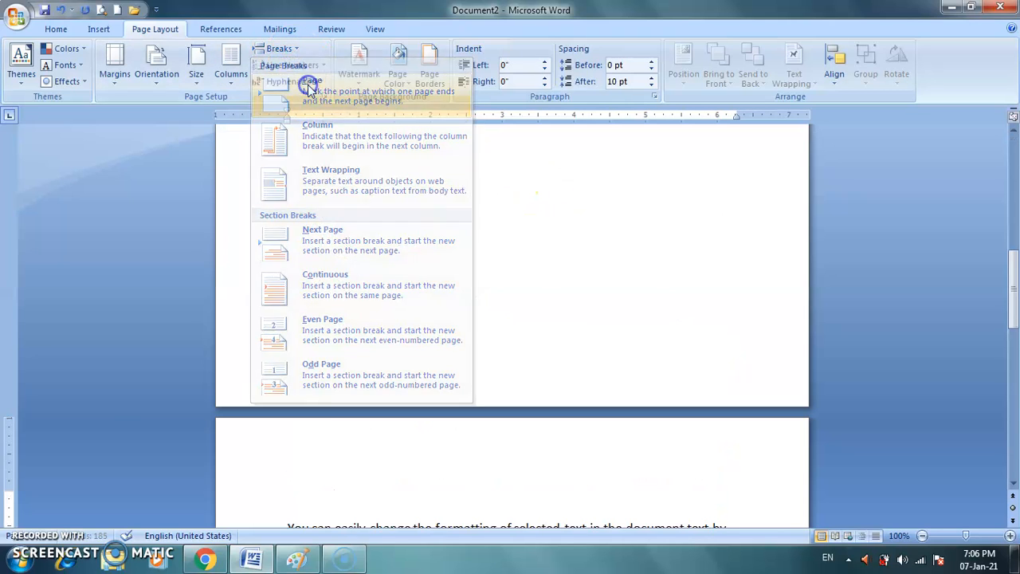
drag(1012, 287, 1012, 338)
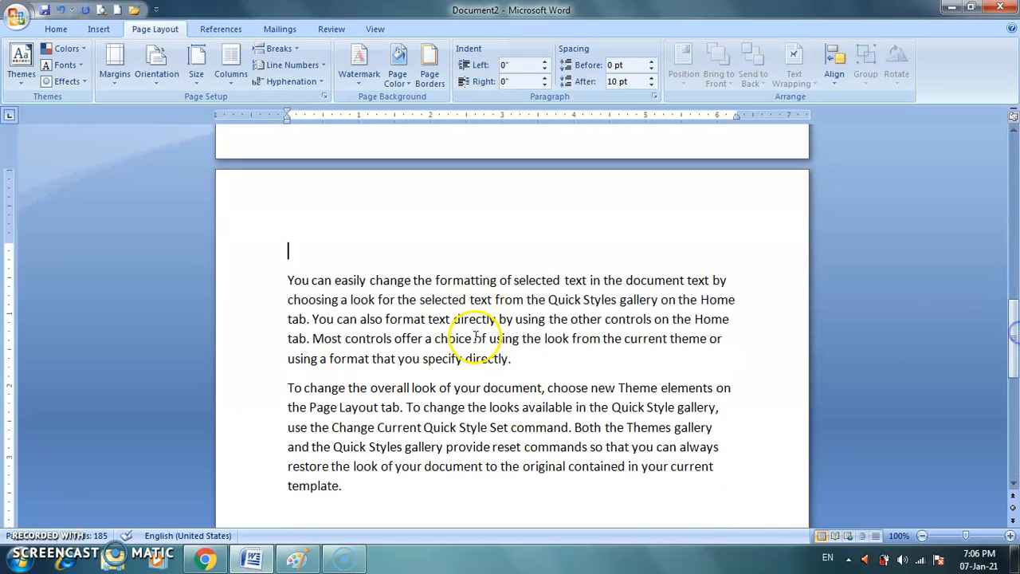
key(Delete)
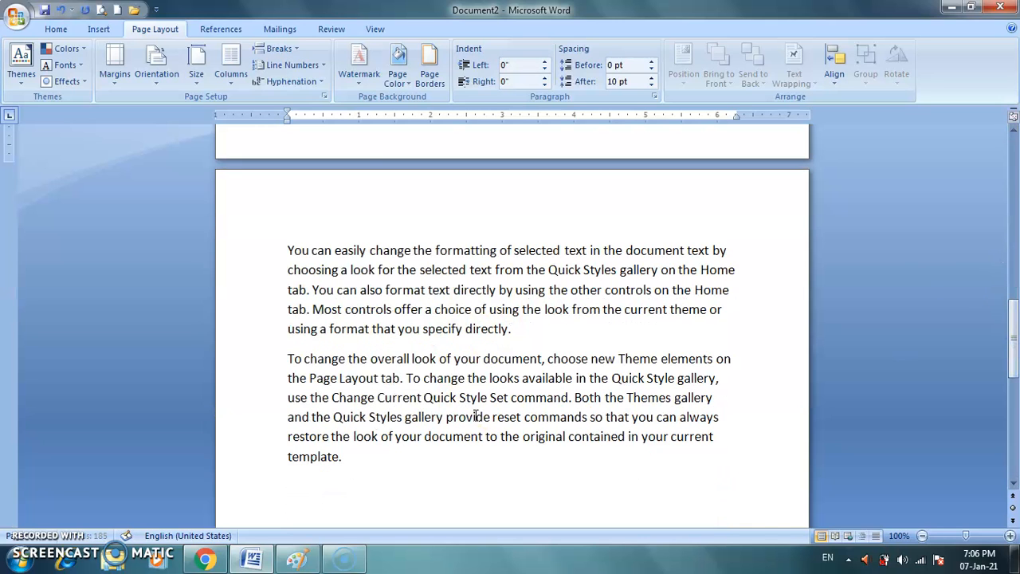
Insert a Next Page section break at the end of the second paragraph, after "specify directly.".
click(513, 328)
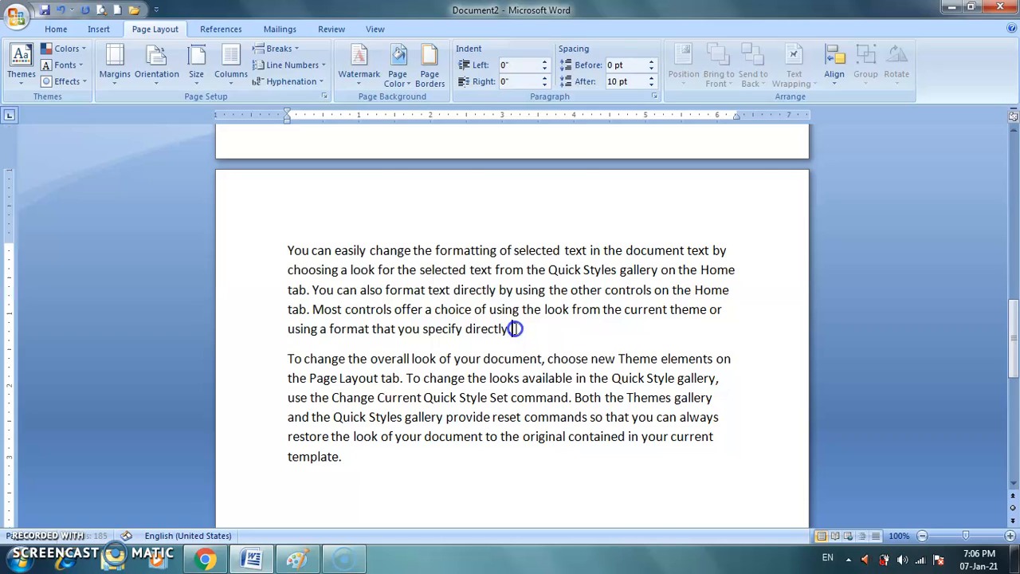
click(287, 48)
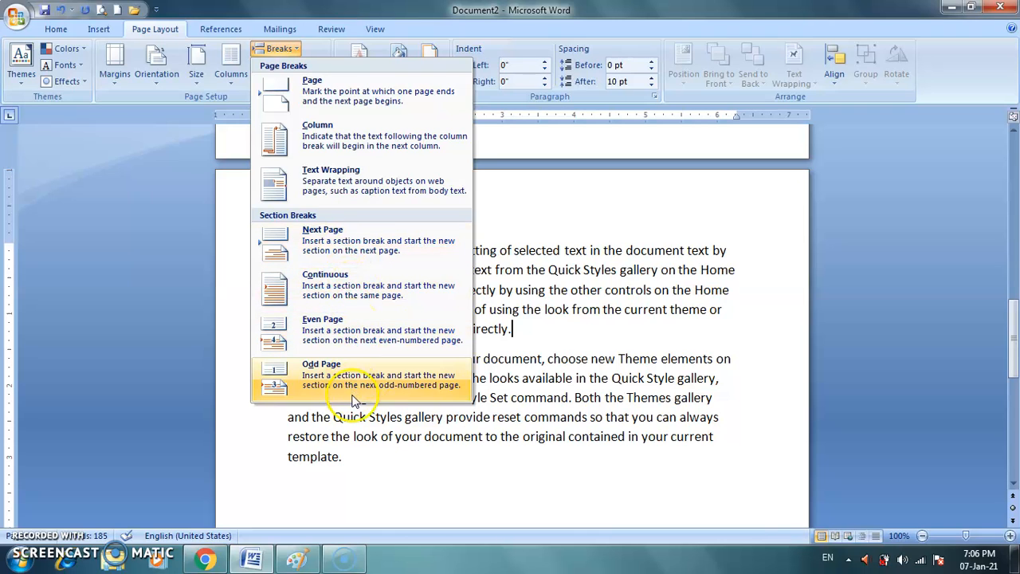
click(357, 249)
Show the paragraph marks and hidden formatting symbols, and check the page and section breaks throughout the document.
drag(1010, 342, 1013, 155)
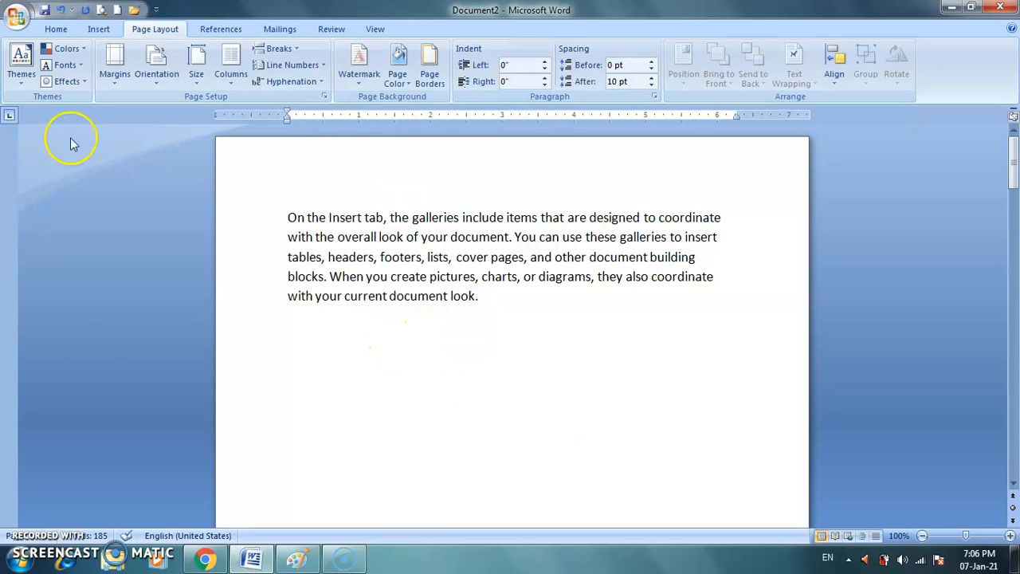
click(62, 28)
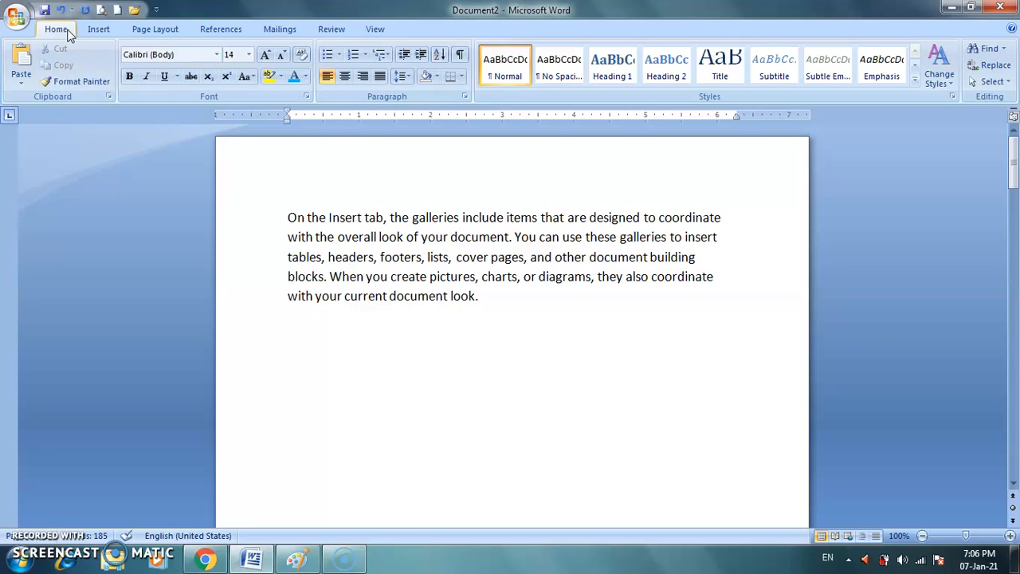
click(460, 55)
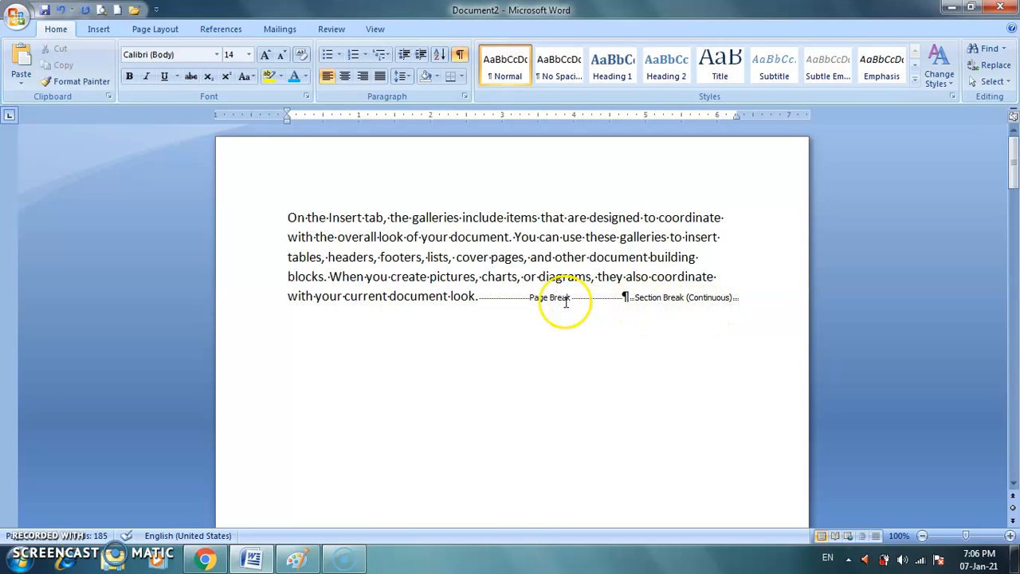
drag(1010, 166, 1015, 271)
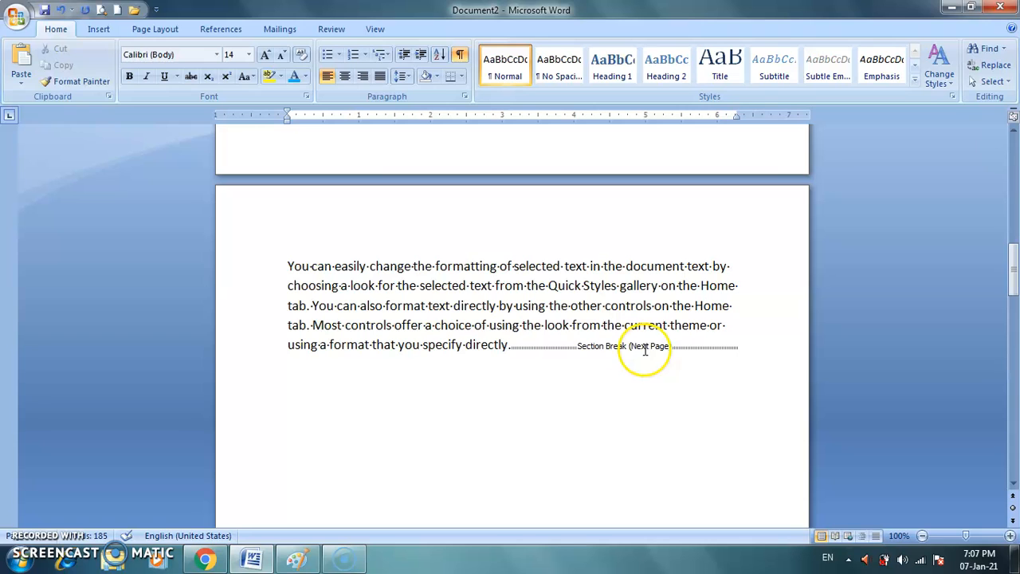
drag(1014, 270, 1014, 383)
click(288, 216)
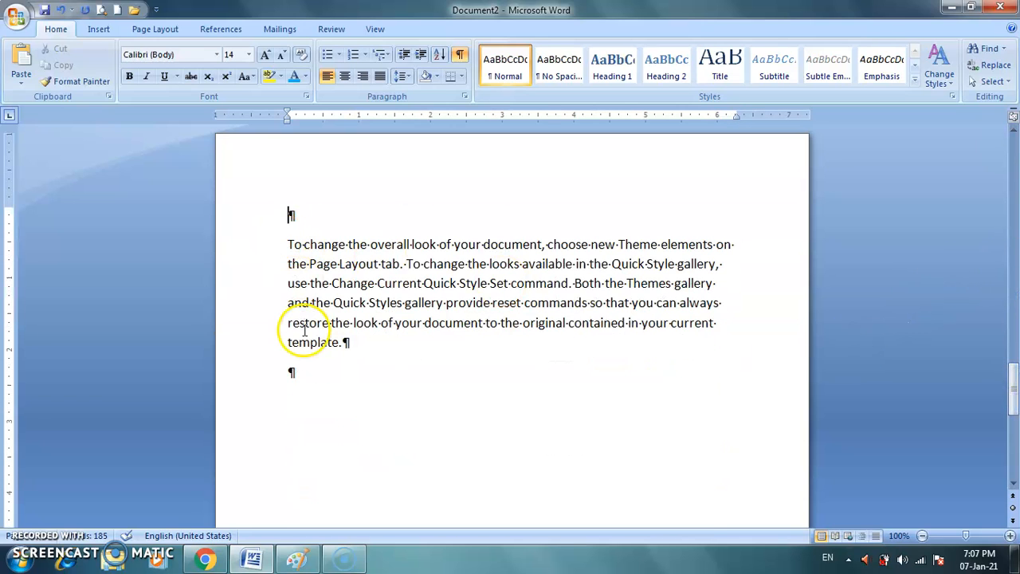
drag(1014, 390, 1014, 167)
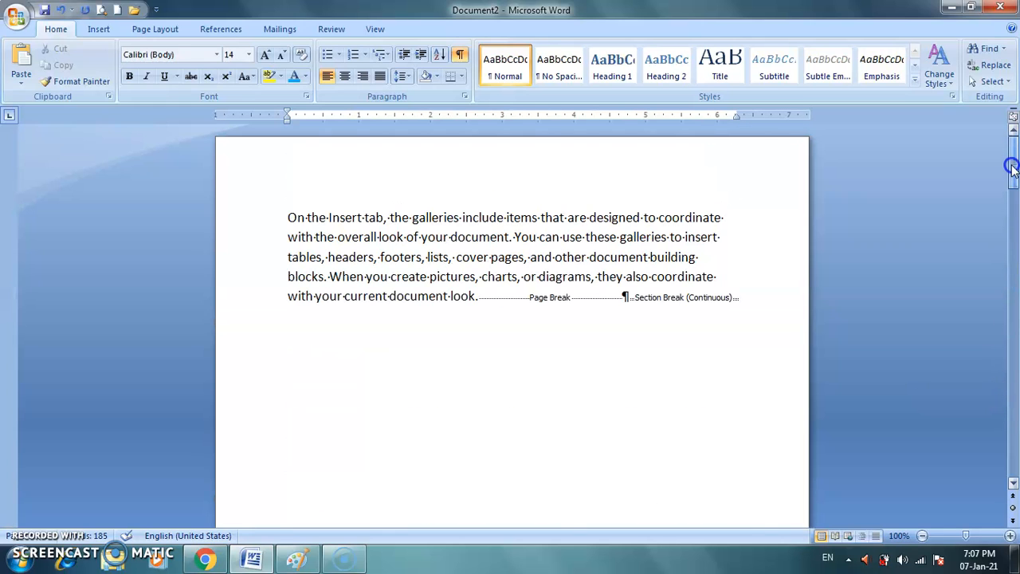
Apply Continuous line numbering to the first paragraph's section and check the numbered lines.
click(151, 29)
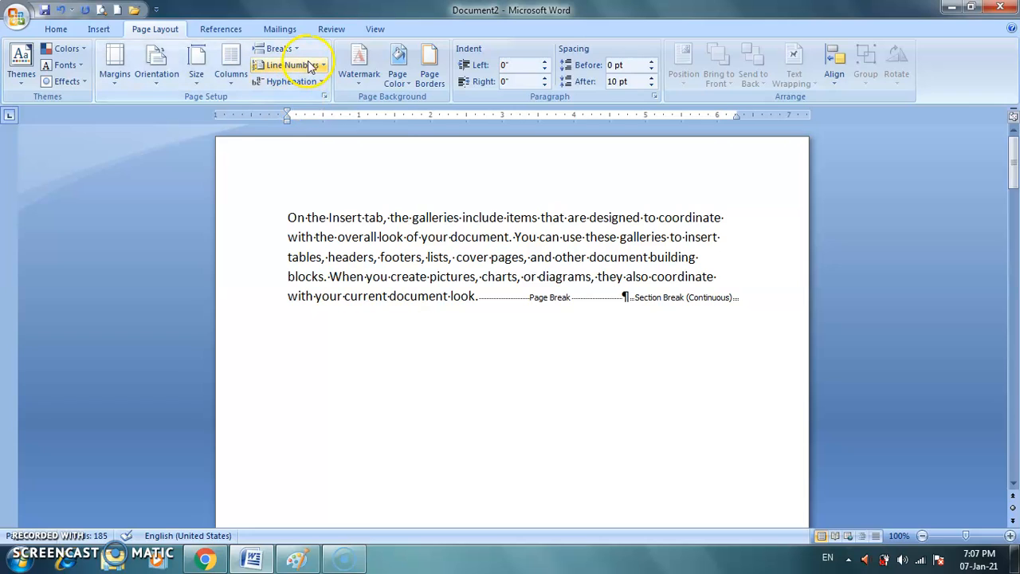
click(289, 214)
click(322, 65)
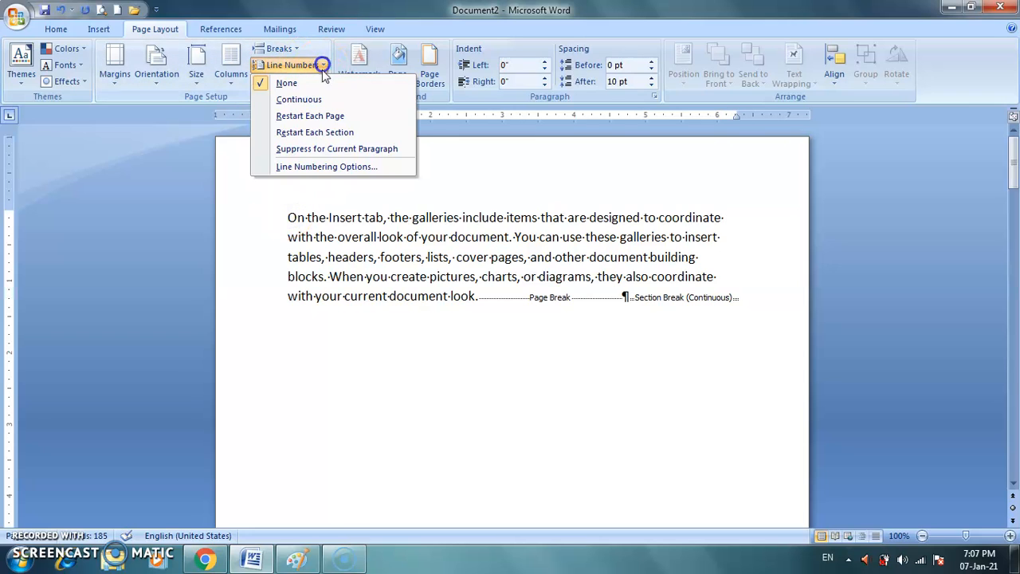
click(319, 98)
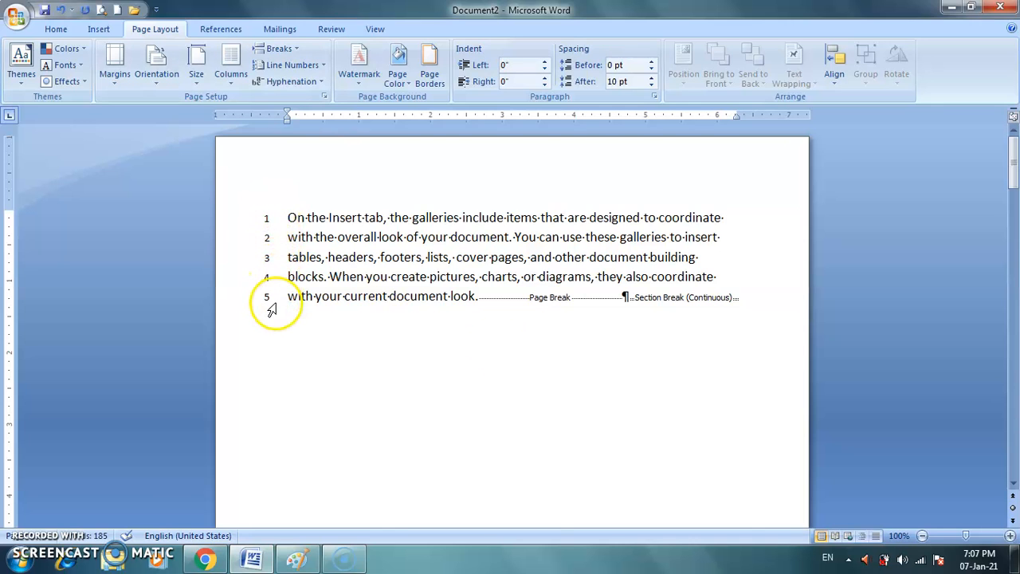
drag(1011, 164, 1013, 191)
drag(1014, 170, 1013, 169)
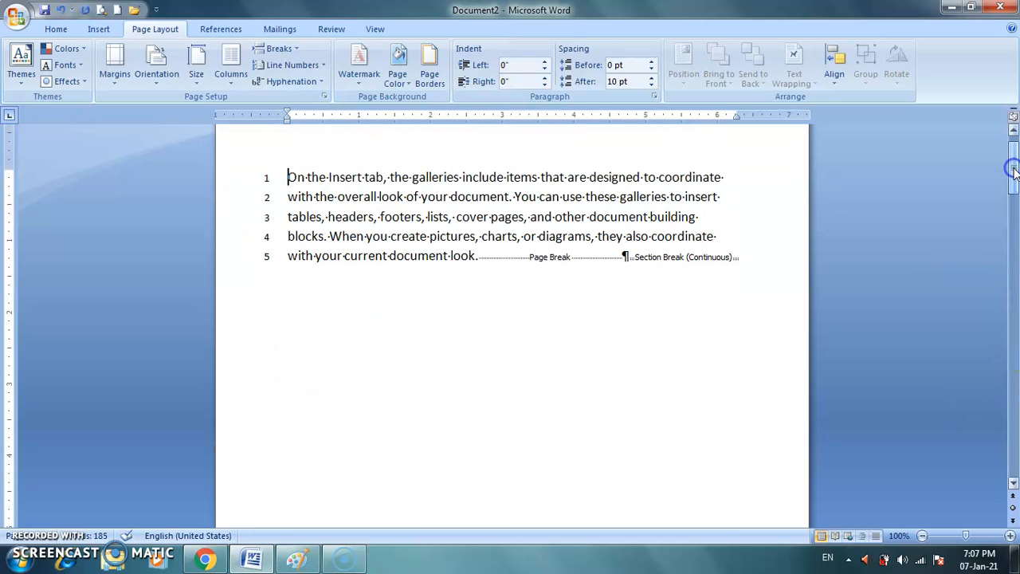
Set line numbering to Restart Each Page for the first paragraph's section and for the second paragraph's section on the following page.
click(325, 65)
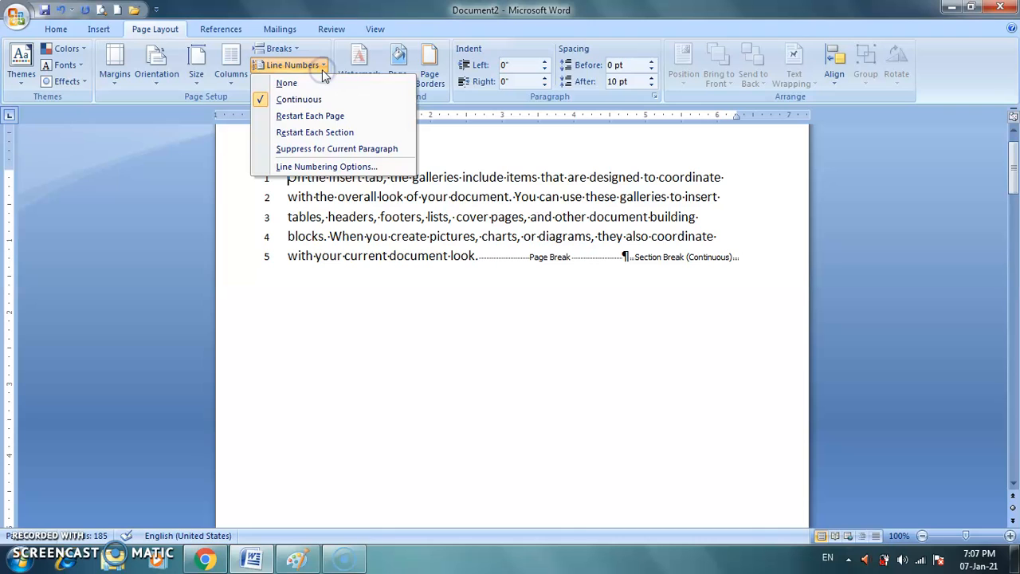
click(326, 117)
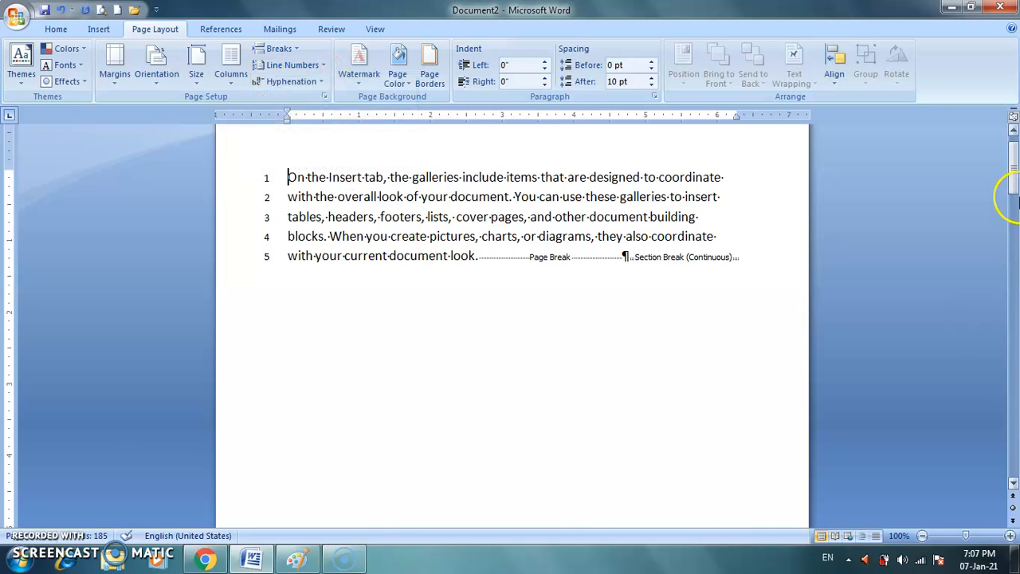
drag(1013, 169, 1014, 271)
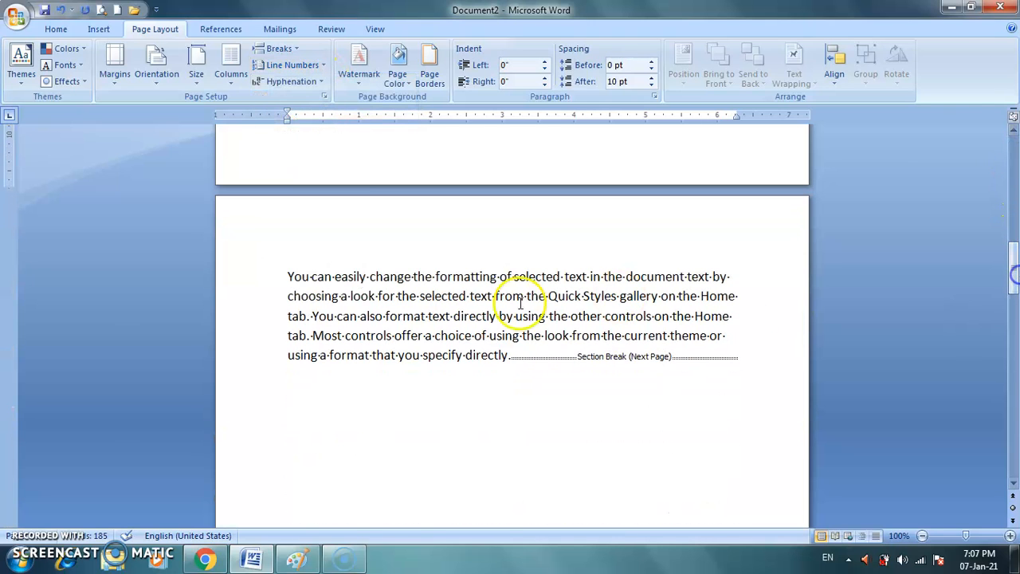
click(292, 276)
click(302, 66)
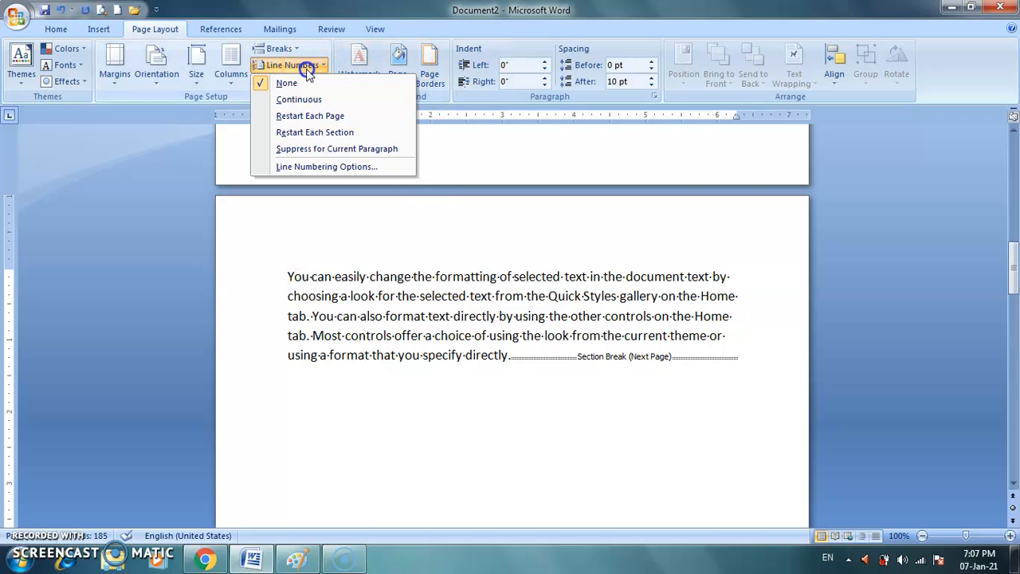
click(318, 115)
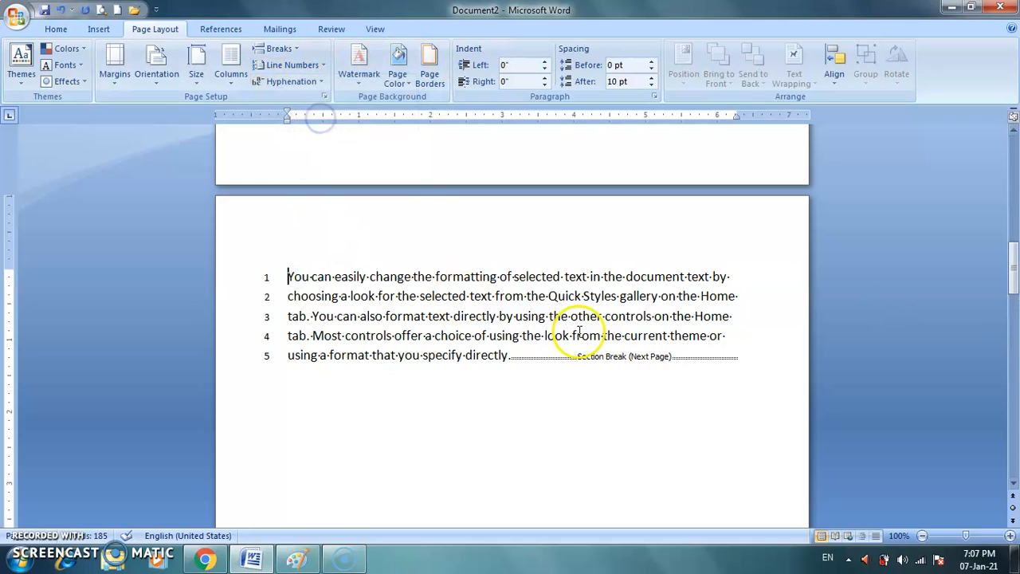
Review the available line numbering options for the first paragraph's section without changing them.
drag(1013, 279, 1014, 153)
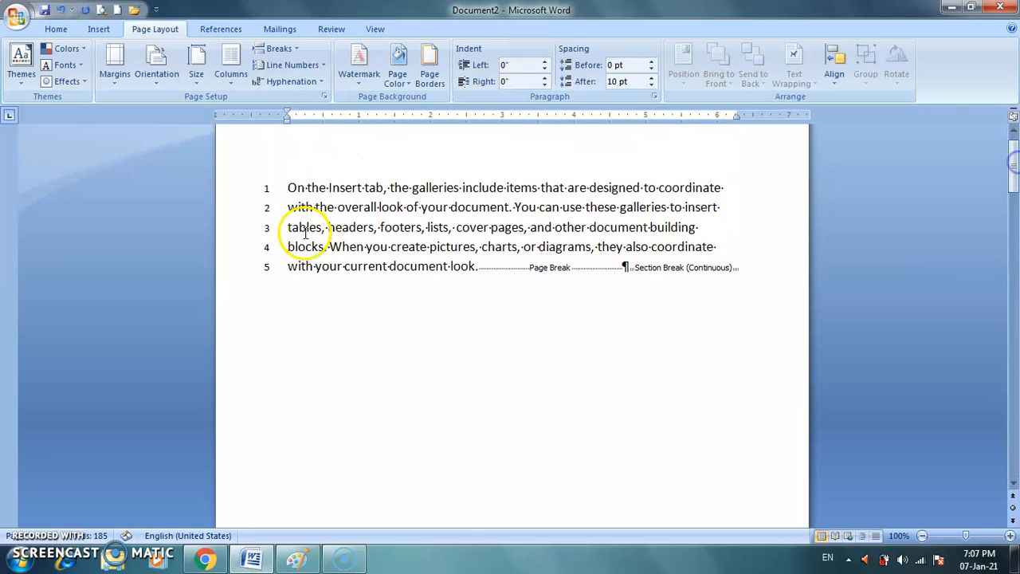
click(321, 66)
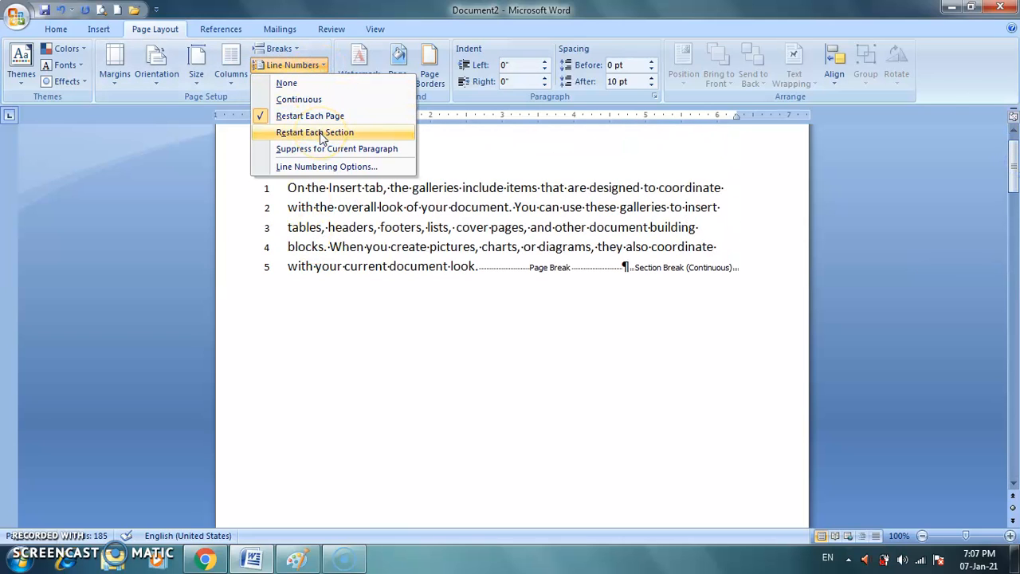
drag(1012, 175, 1014, 169)
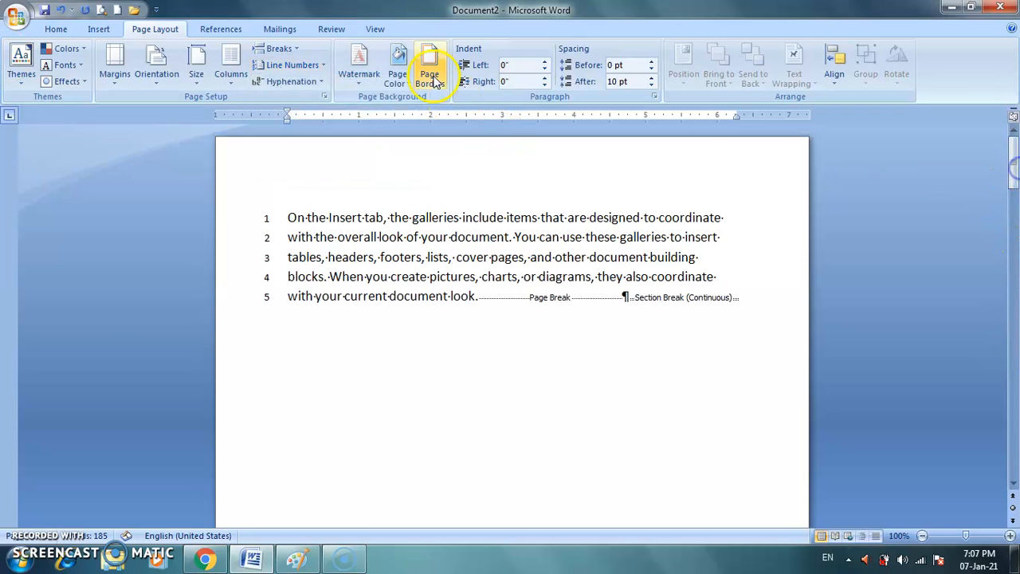
click(313, 67)
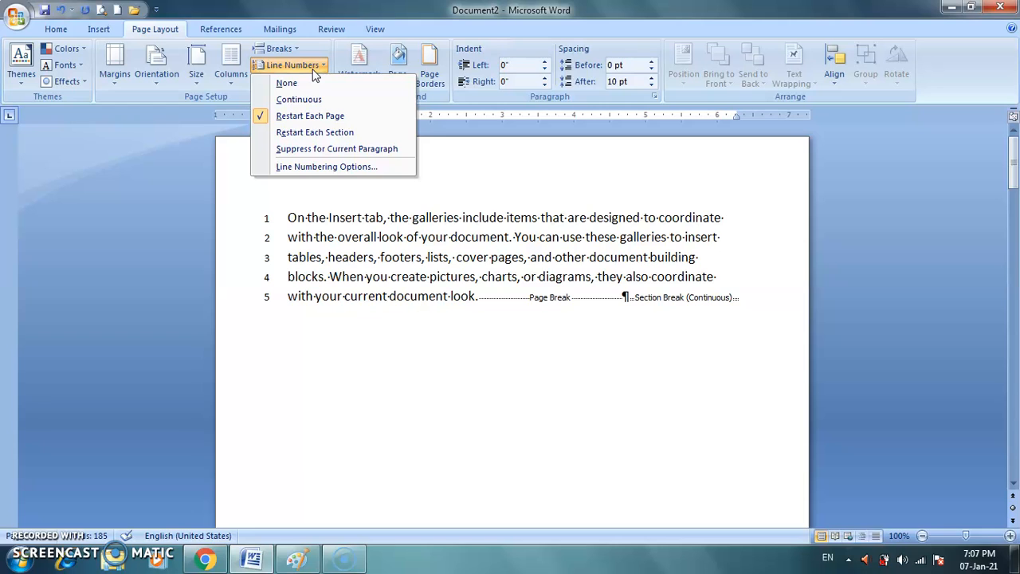
click(525, 439)
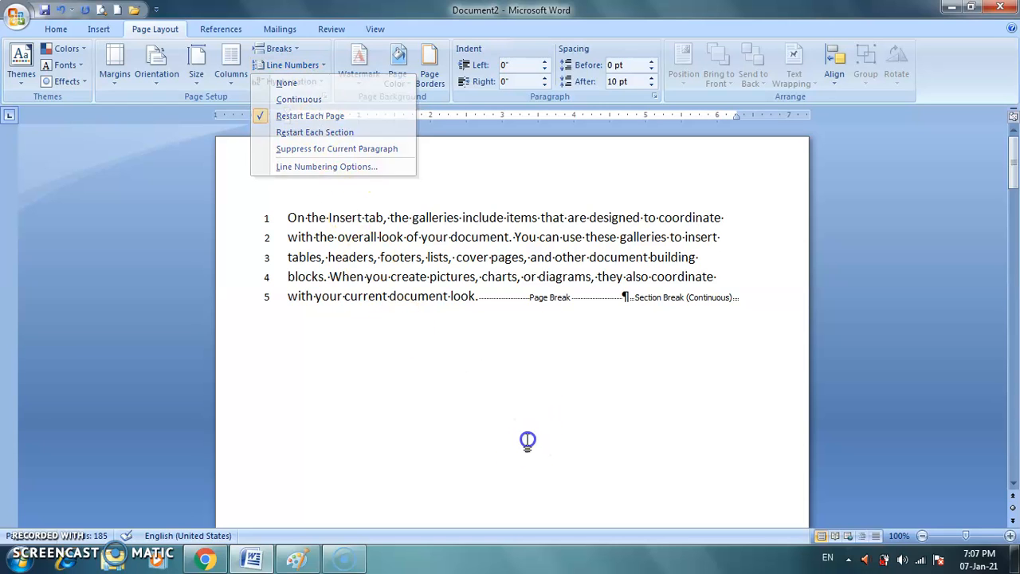
Undo the line numbering, the Next Page section break and the page break, back to the continuous section break after the first paragraph.
scroll(527, 439, down, 1)
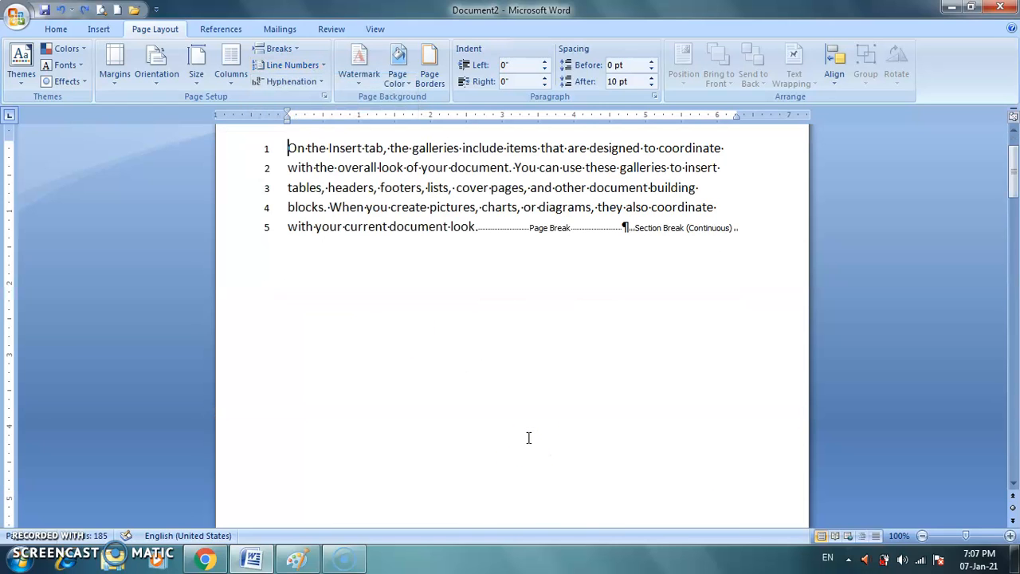
key(ctrl+z)
key(ctrl+z)
key(ctrl+z)
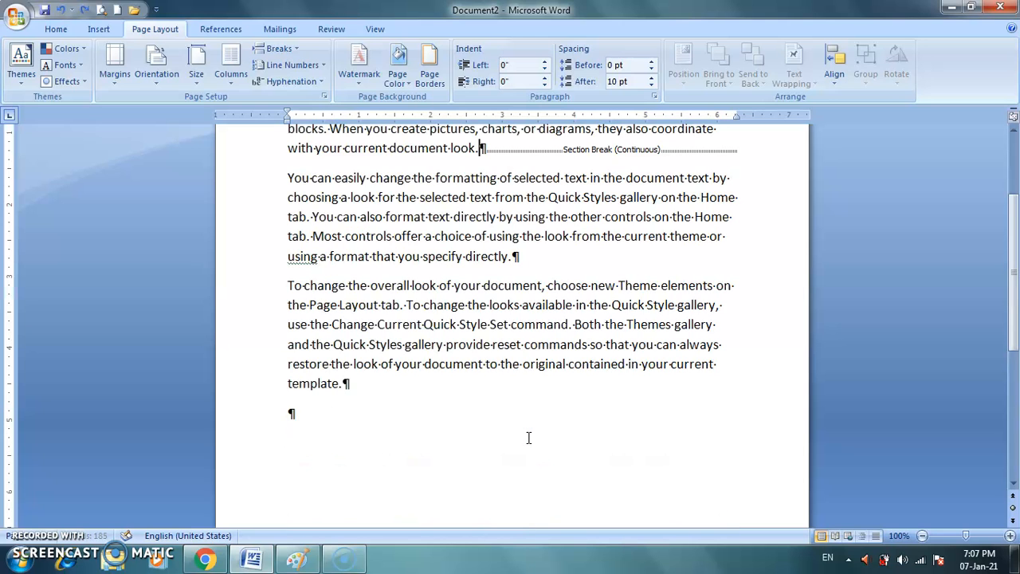
Apply Continuous line numbering to the entire document text.
drag(1013, 236, 1012, 172)
drag(281, 215, 606, 478)
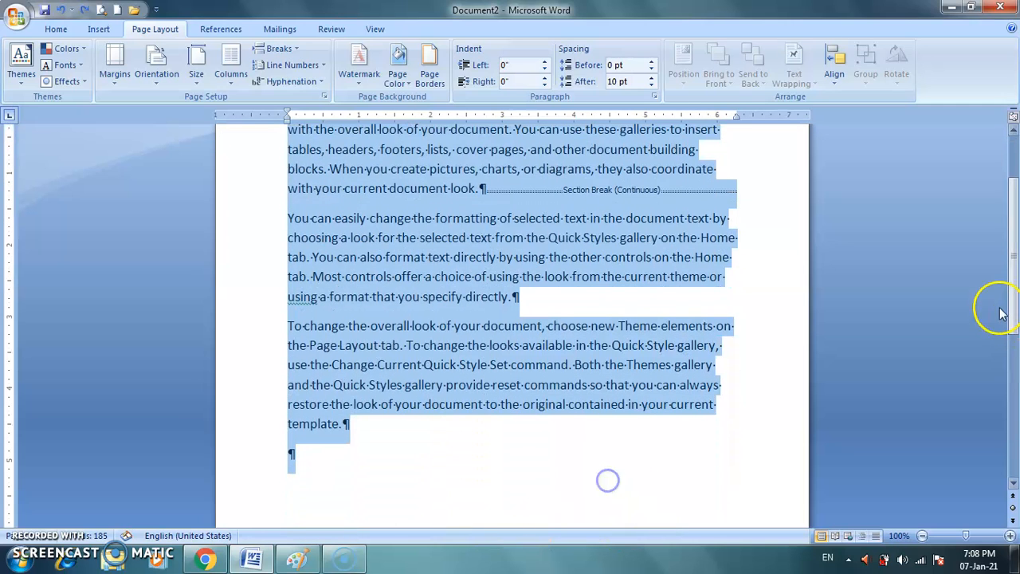
scroll(1012, 293, up, 2)
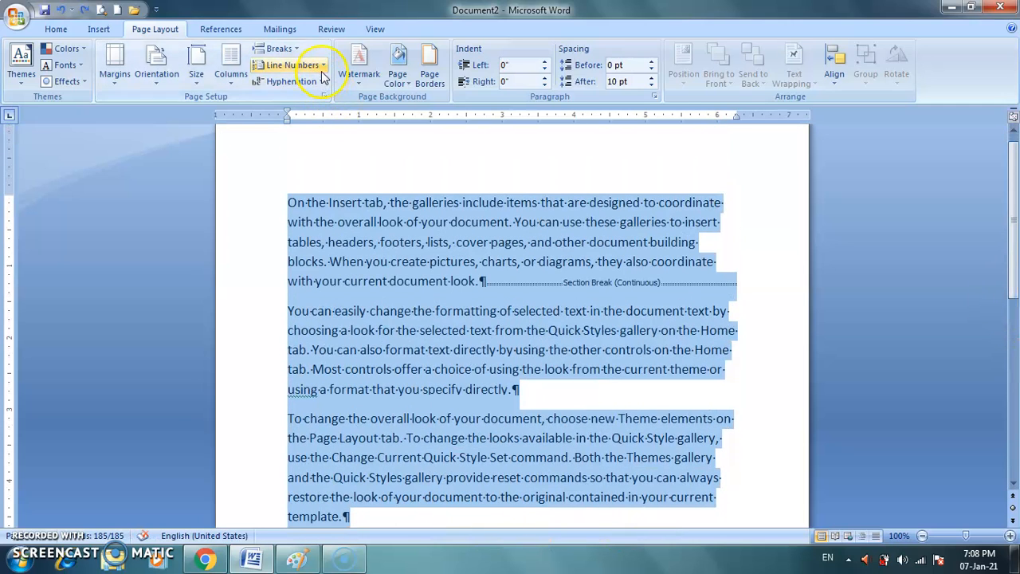
click(321, 66)
click(318, 101)
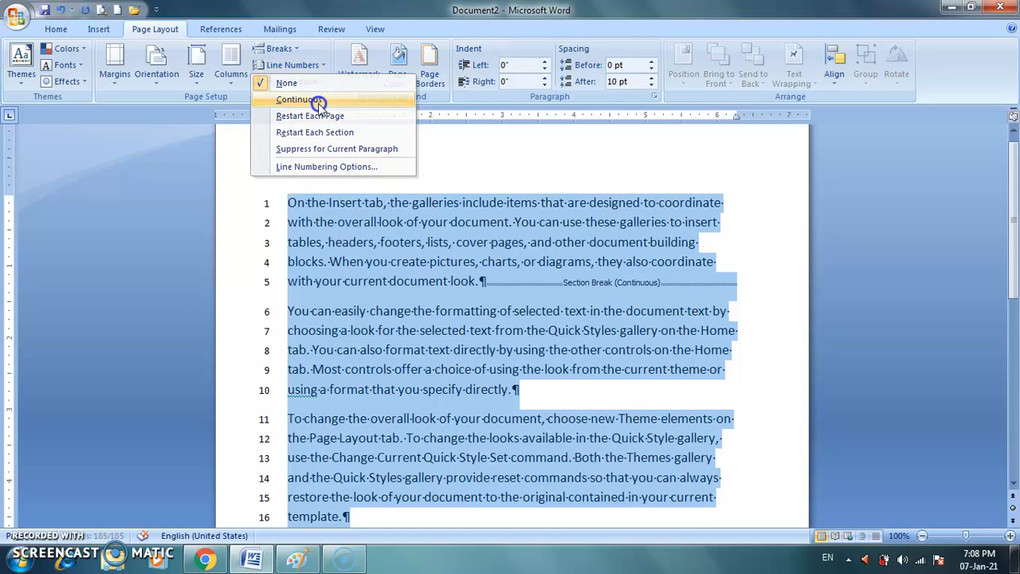
click(376, 268)
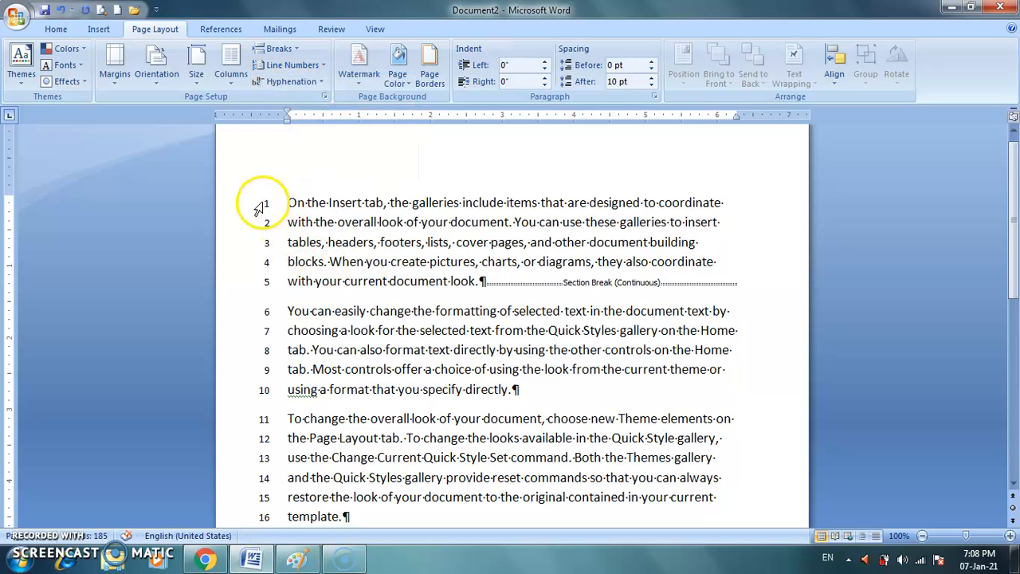
Suppress line numbers for the second paragraph and check how the numbering continues in the third paragraph.
click(287, 311)
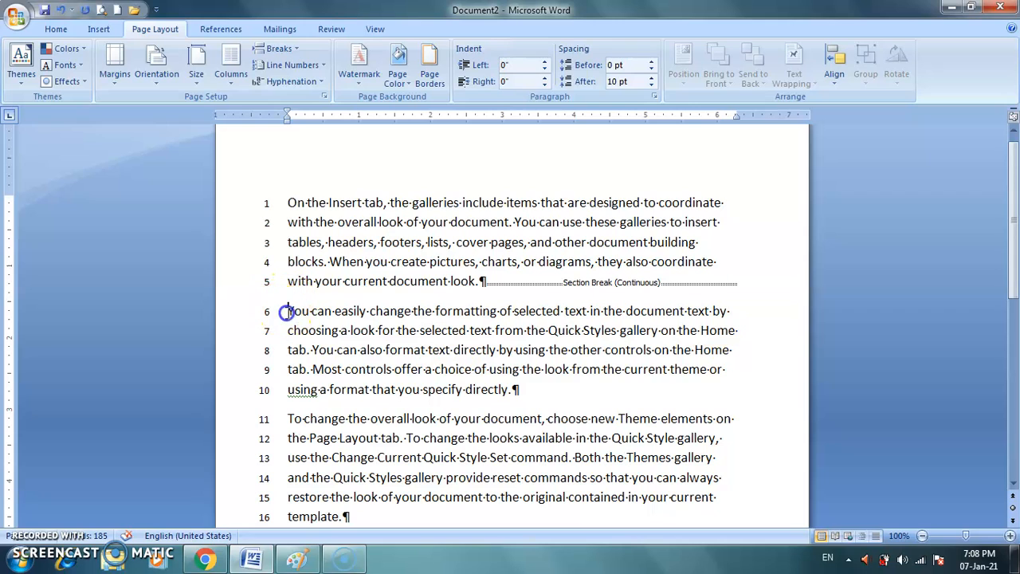
click(308, 64)
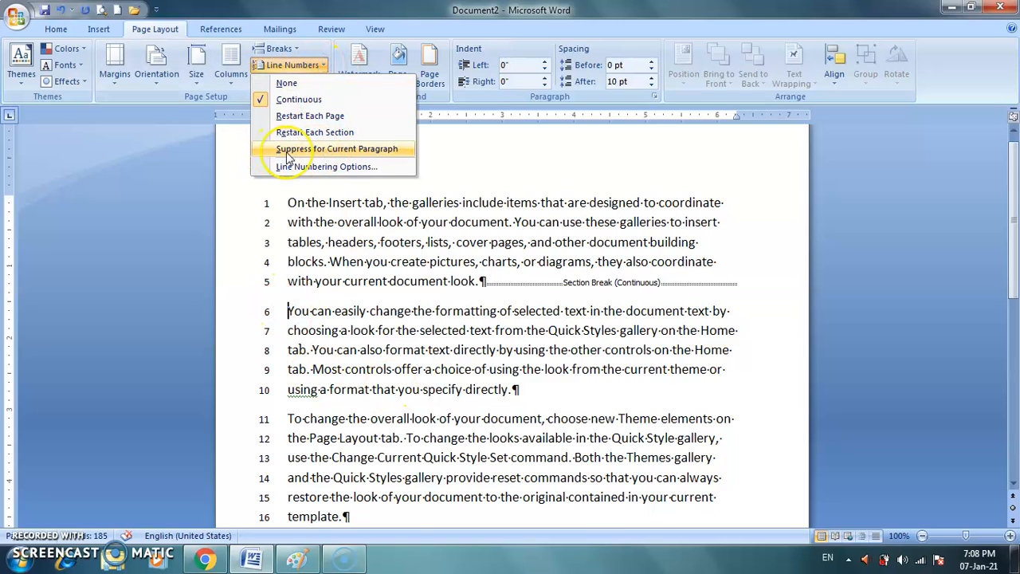
click(360, 149)
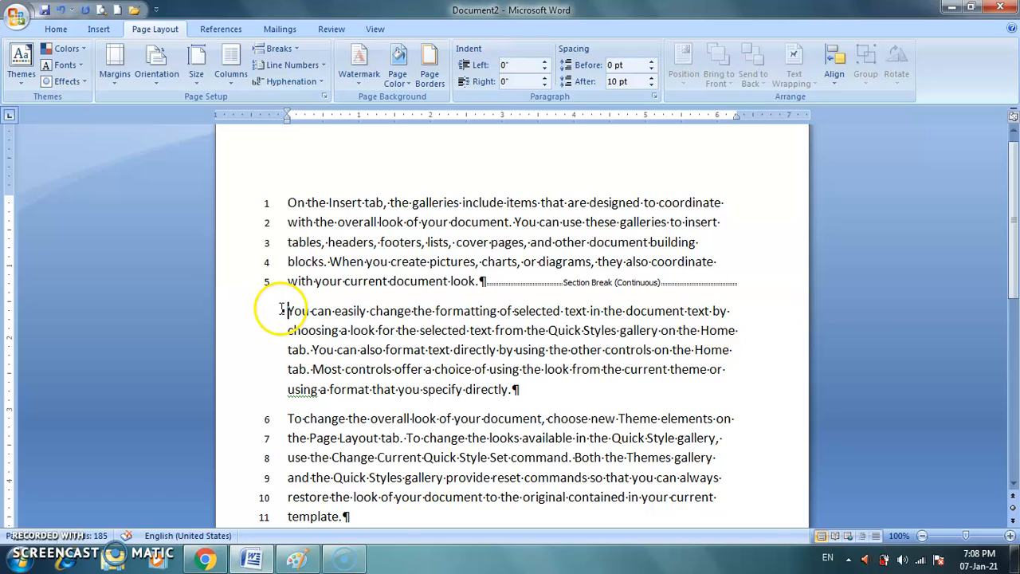
drag(1010, 239, 1015, 274)
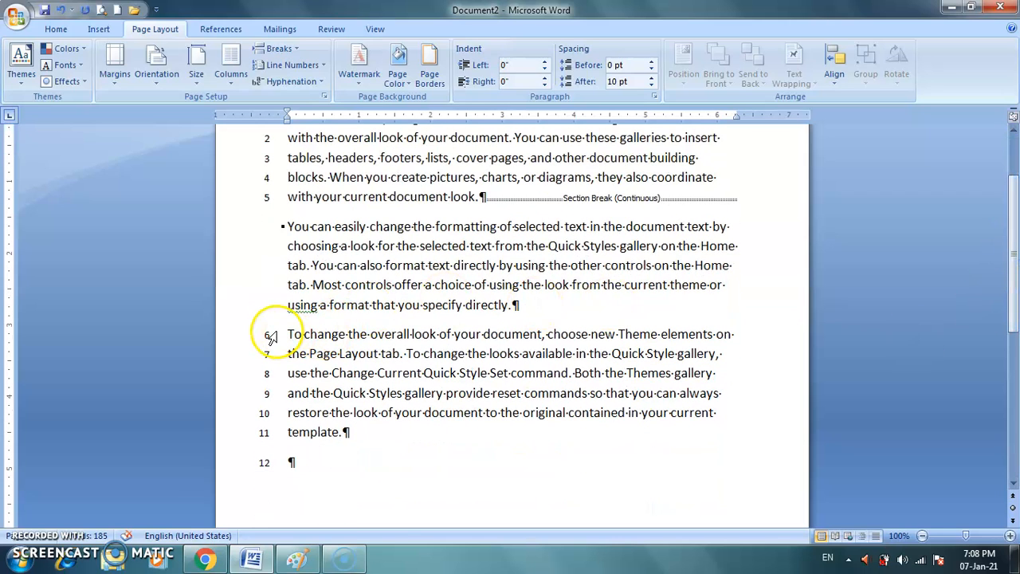
drag(1012, 263, 1013, 249)
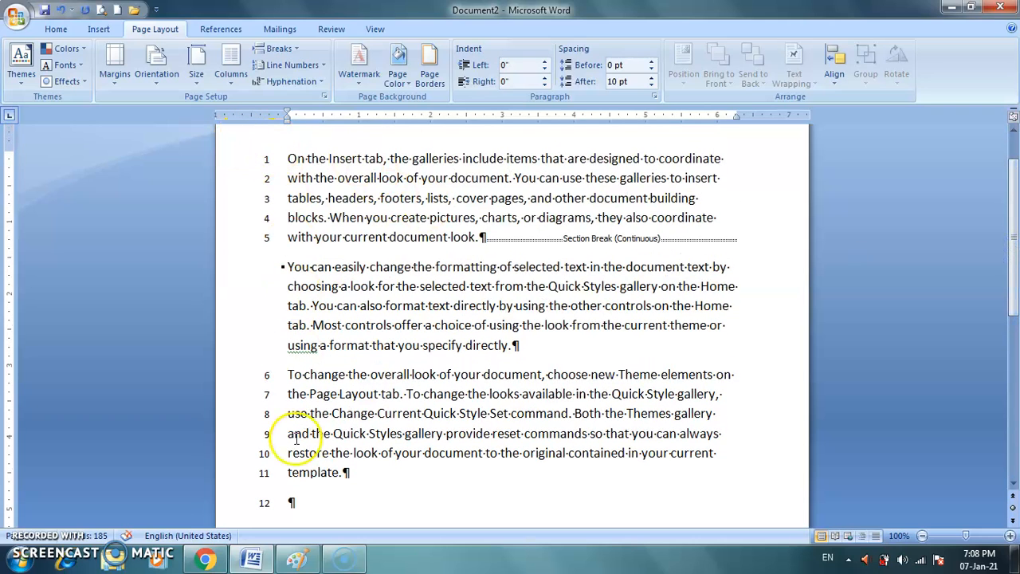
Suppress line numbers for the first paragraph, and undo the suppression in both the first and second paragraphs.
click(286, 158)
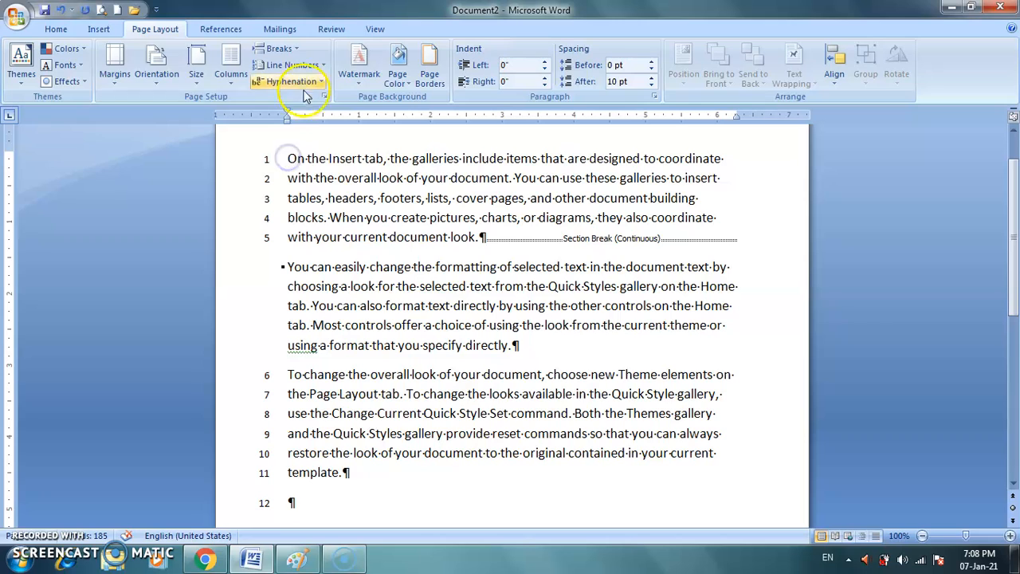
click(292, 64)
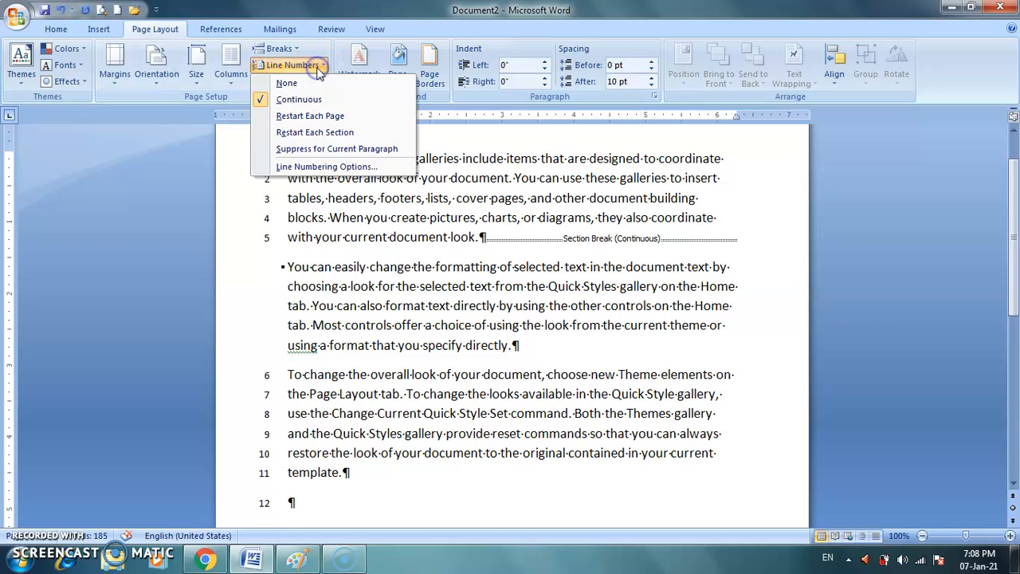
click(364, 149)
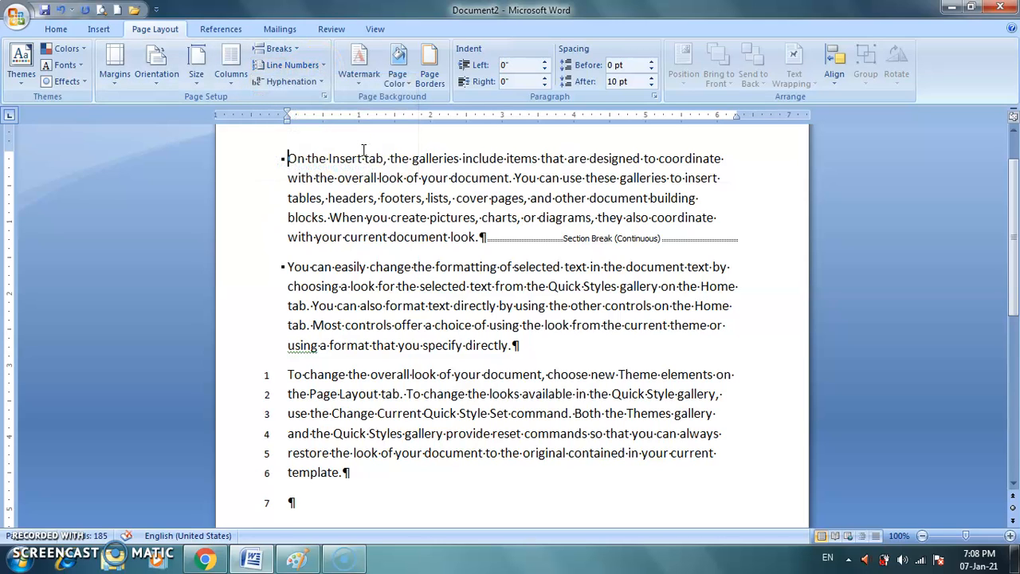
click(295, 64)
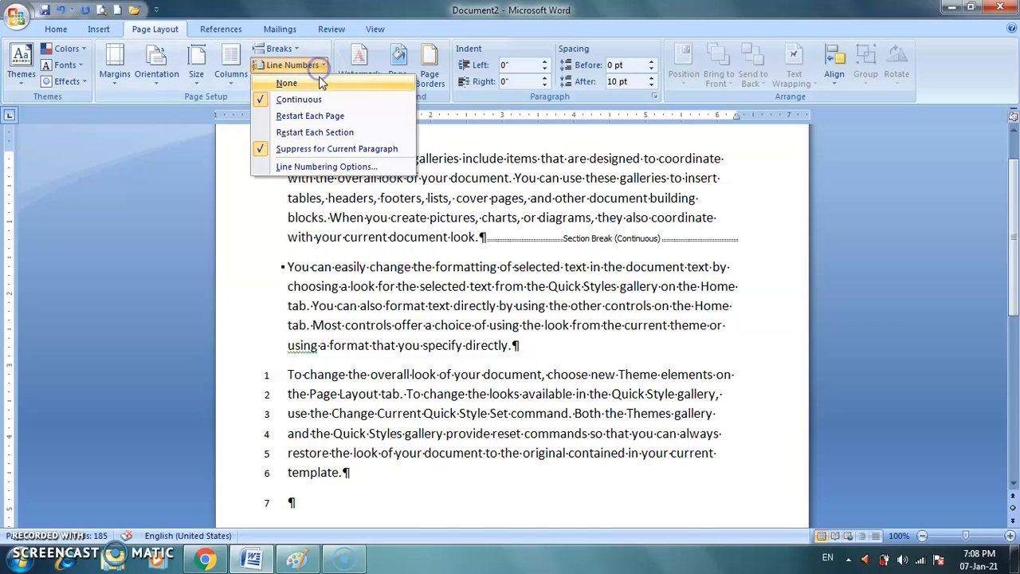
click(287, 221)
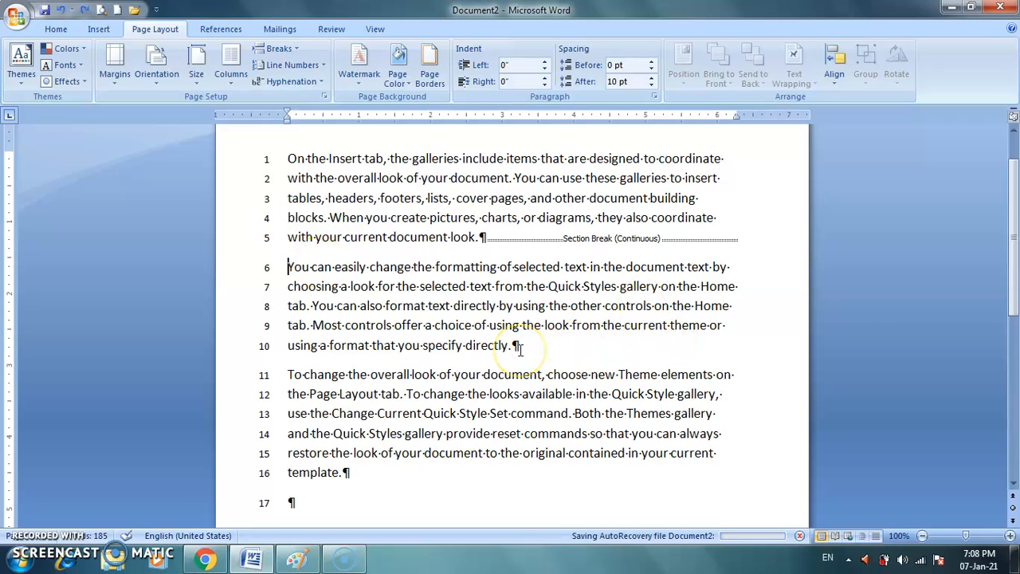
Insert a Continuous section break at the end of the second paragraph and set line numbering for all three paragraphs to Restart Each Section.
click(279, 48)
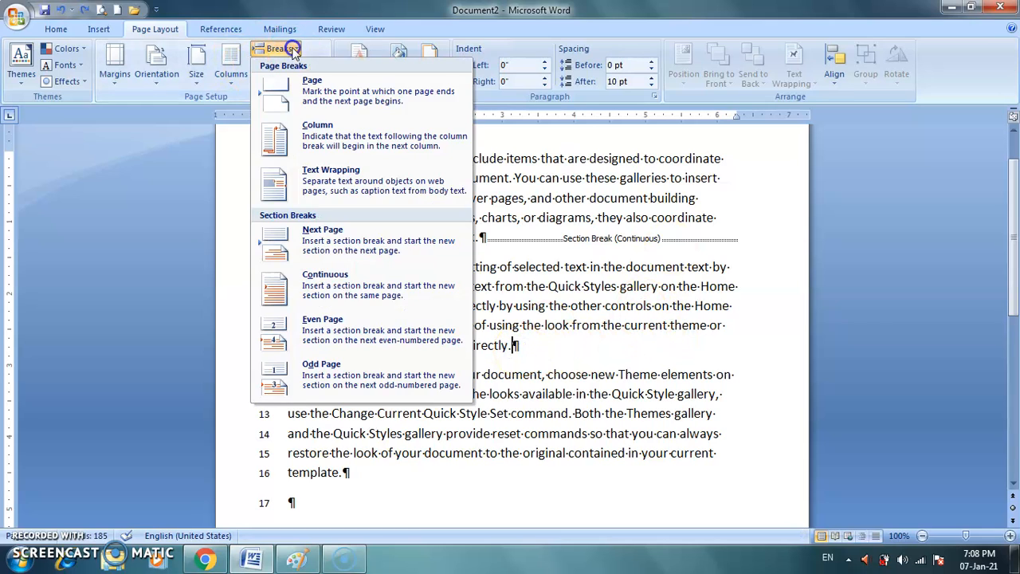
click(344, 288)
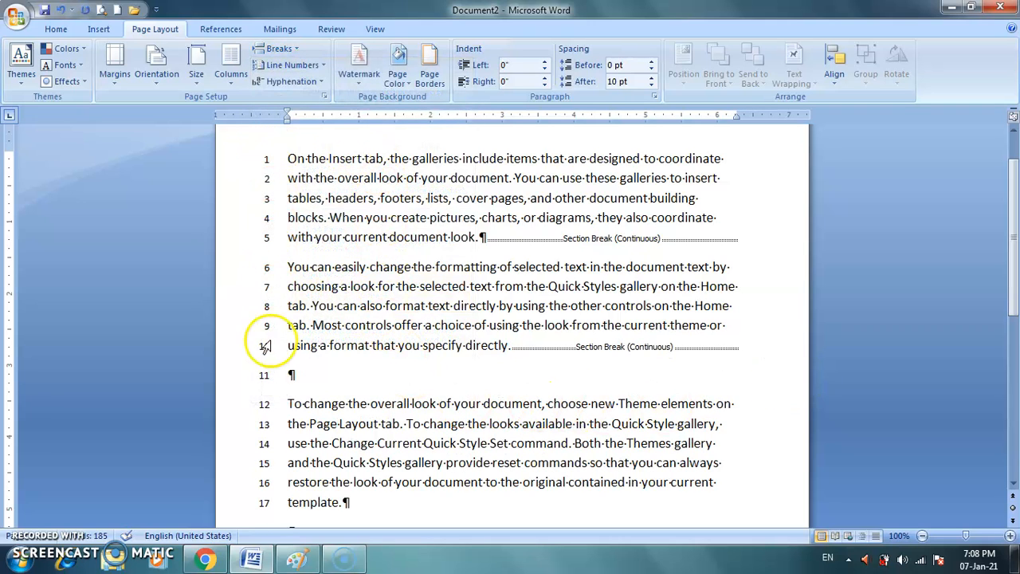
drag(284, 158, 638, 501)
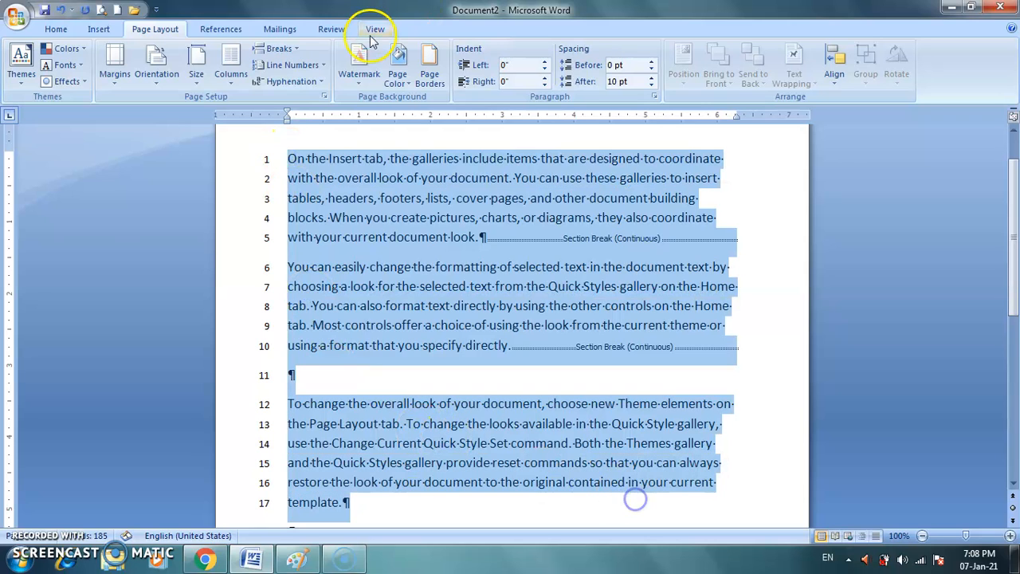
click(294, 65)
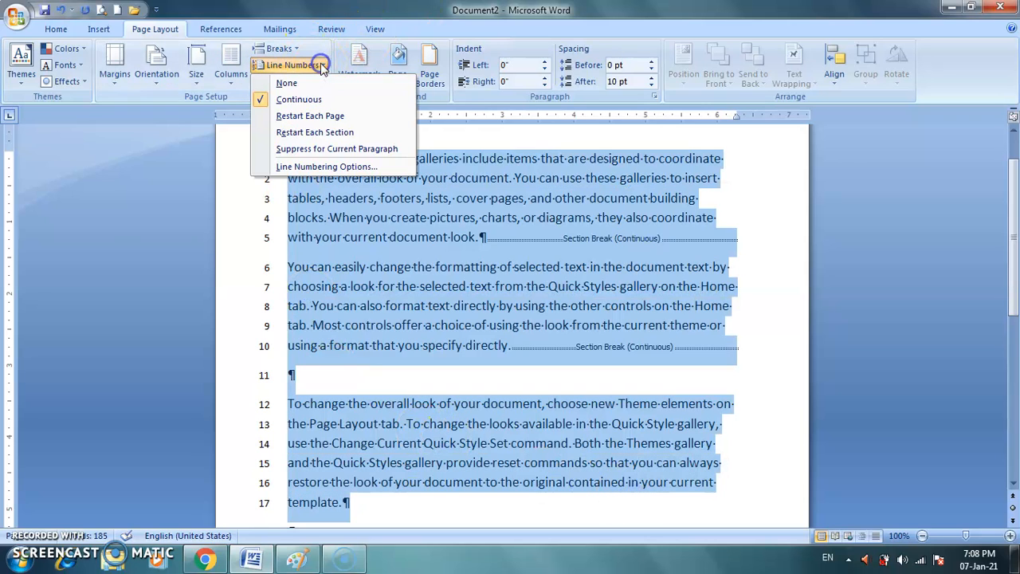
click(314, 132)
click(765, 297)
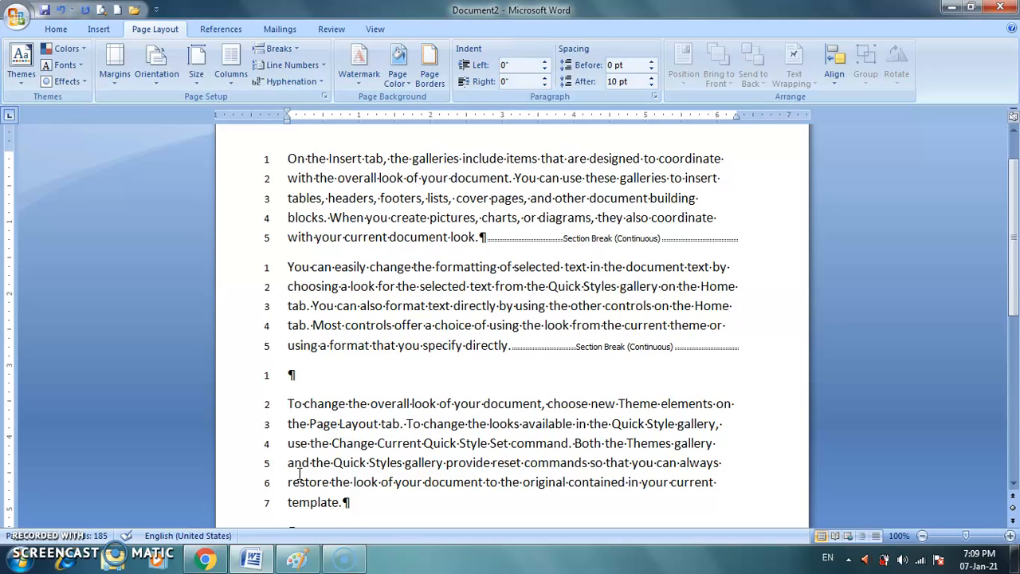
Open the Line Numbering Options, review the available Section start choices, and cancel without changing anything.
click(323, 65)
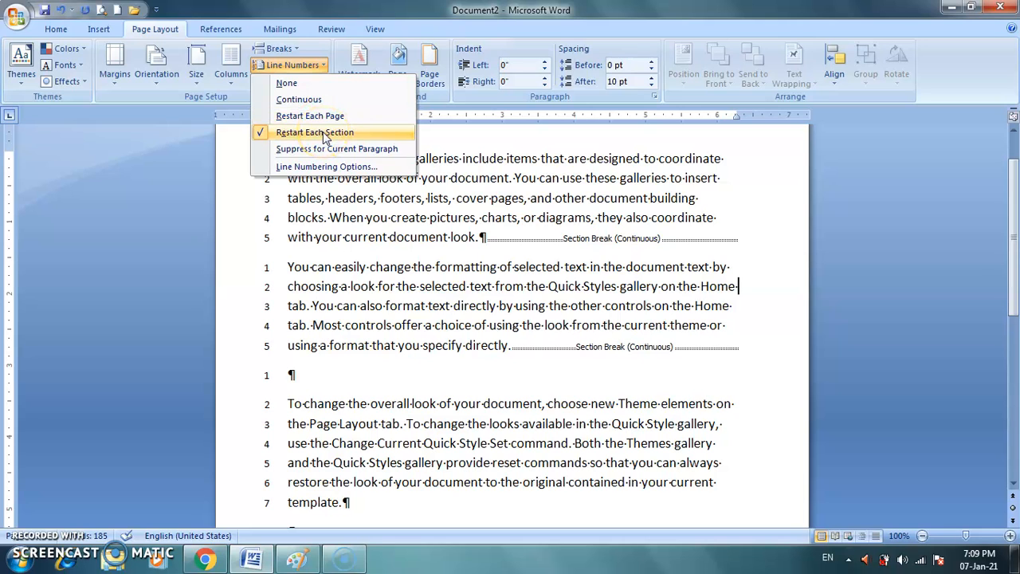
click(351, 167)
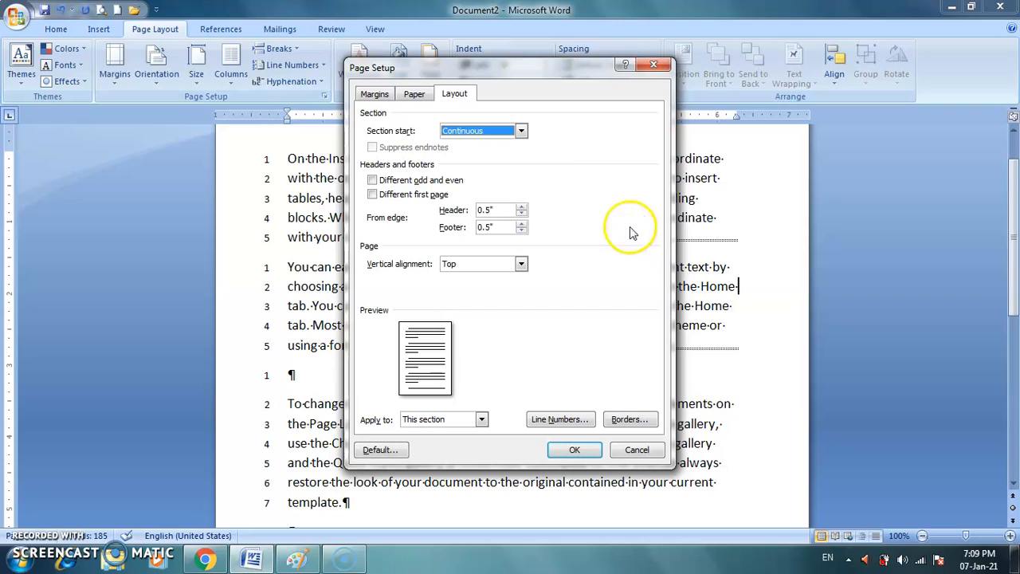
click(521, 132)
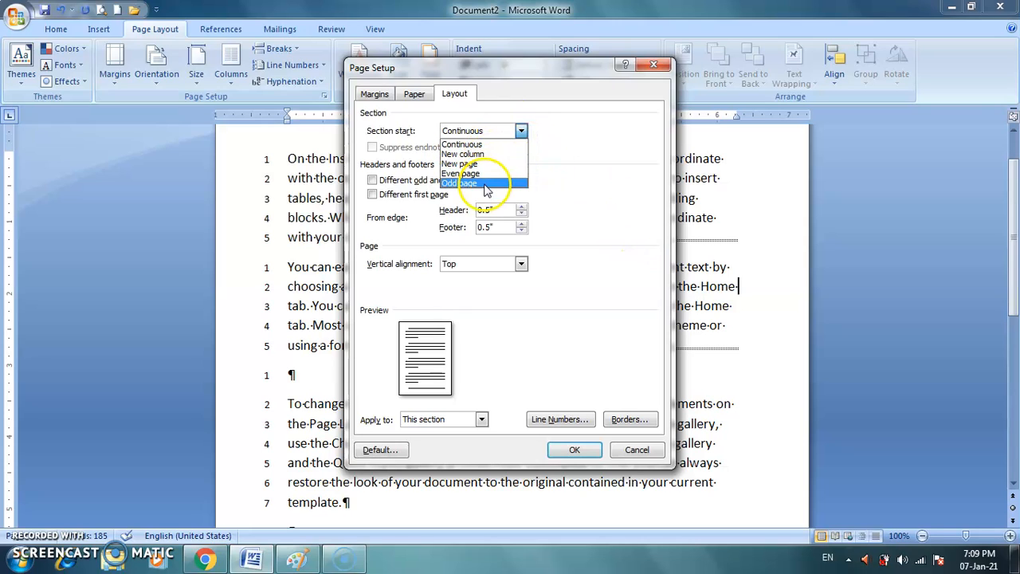
click(570, 184)
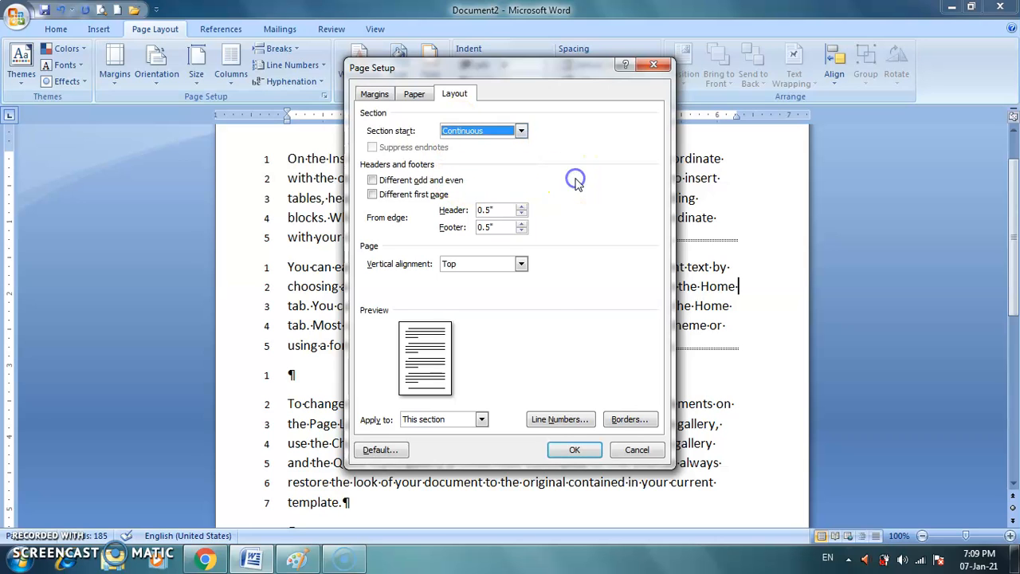
click(636, 450)
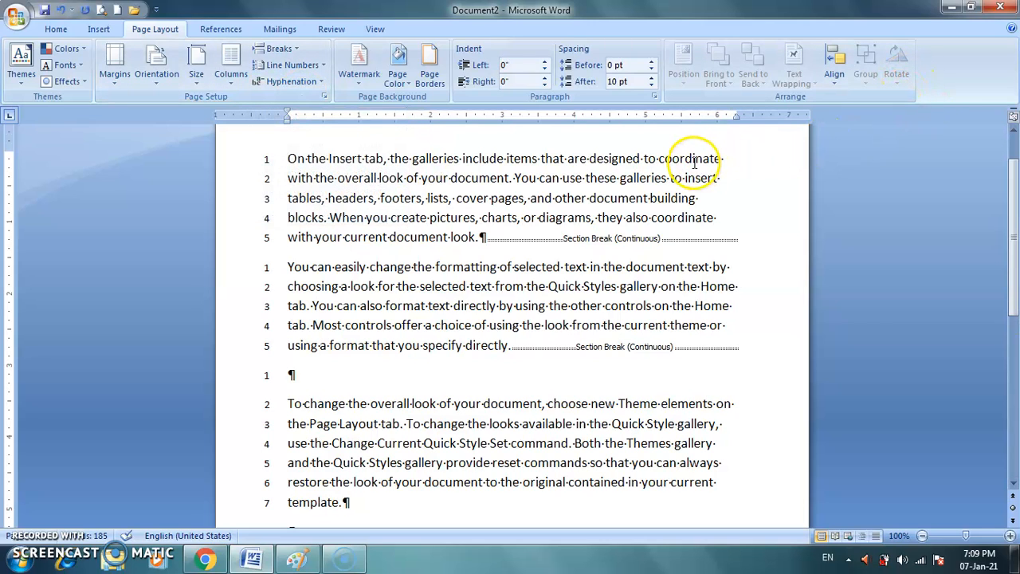
Hide the formatting marks and set line numbering to None for the entire document.
click(56, 28)
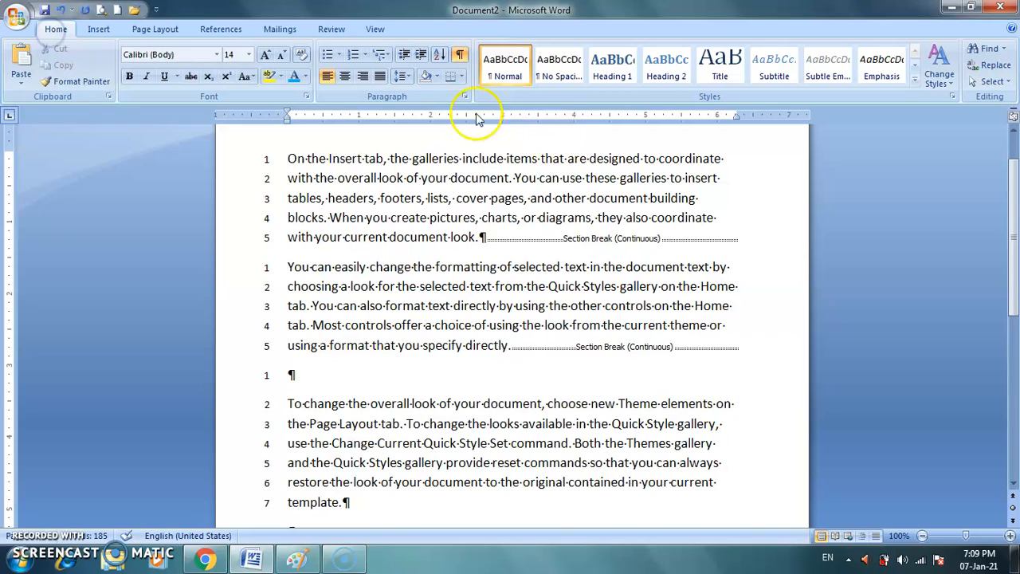
click(460, 54)
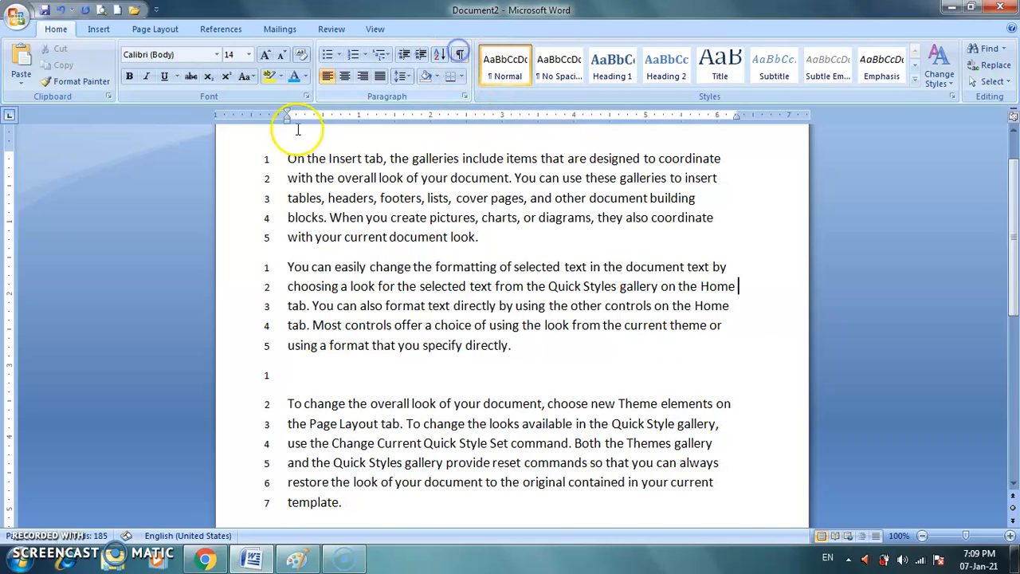
click(156, 28)
click(294, 65)
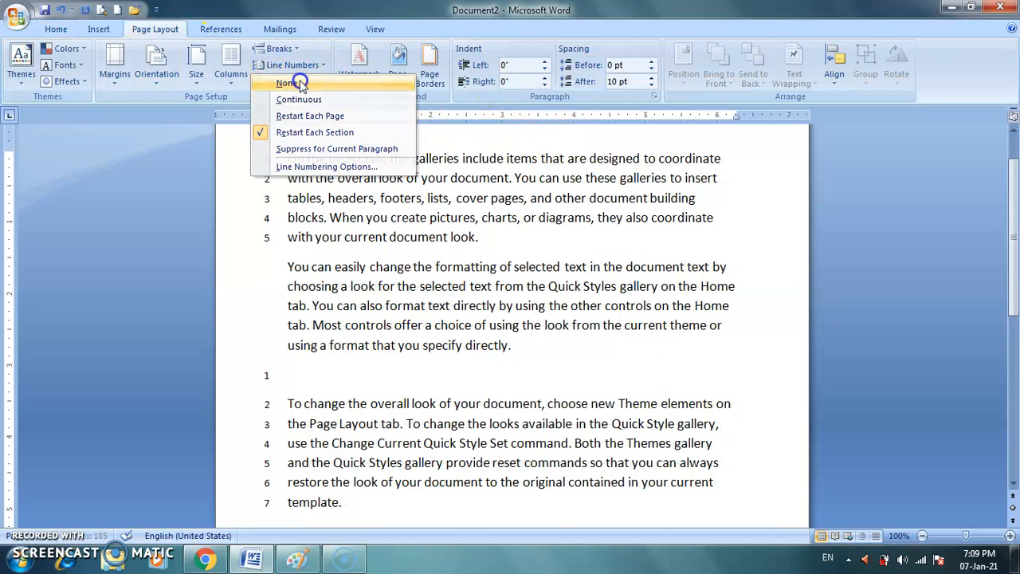
click(301, 83)
click(285, 158)
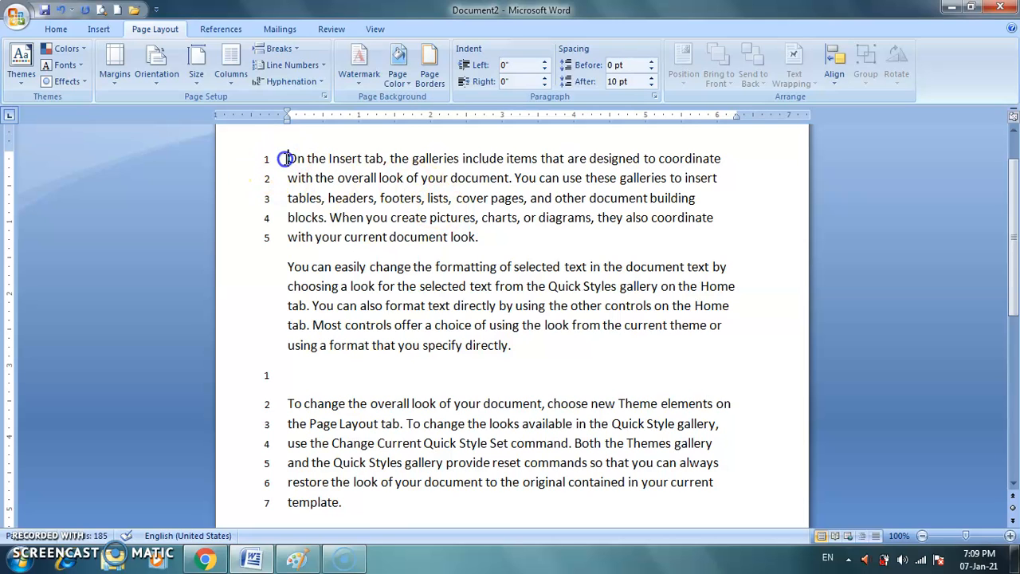
key(ctrl+a)
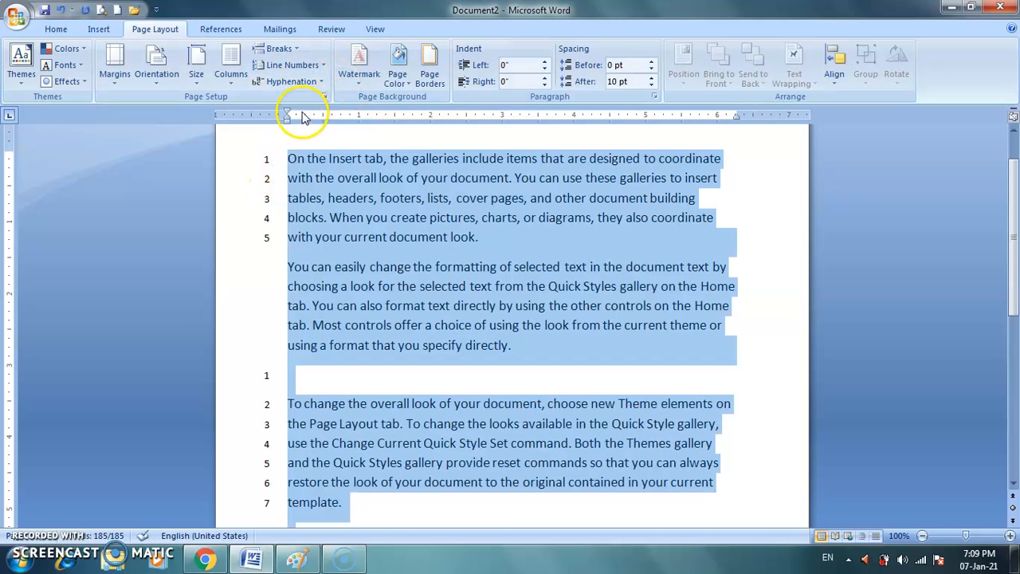
click(294, 65)
click(295, 82)
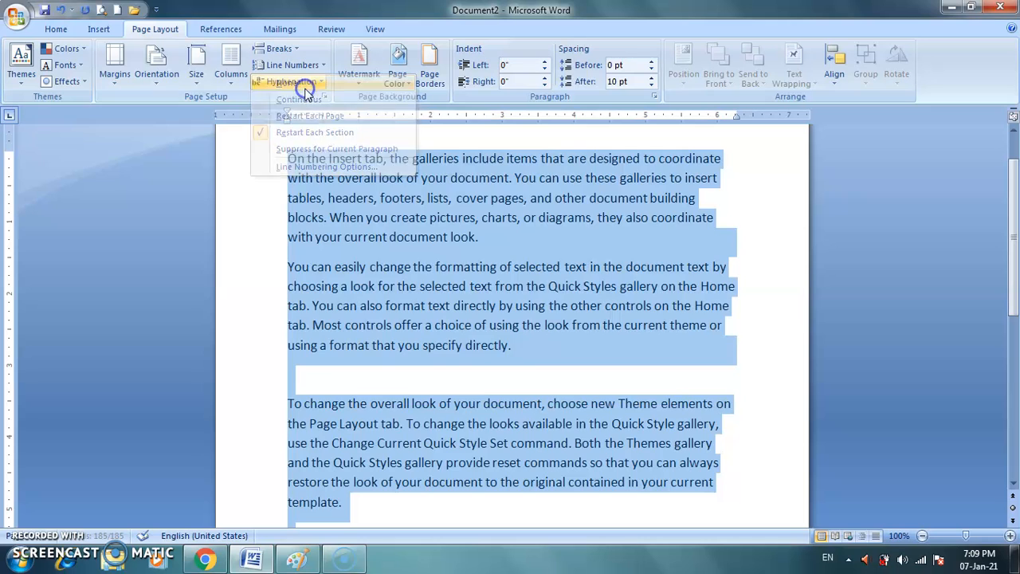
click(432, 209)
Try Automatic hyphenation, set it back to None, and test moving "coordinate" in the first paragraph's first line with extra spacing.
click(658, 159)
click(292, 81)
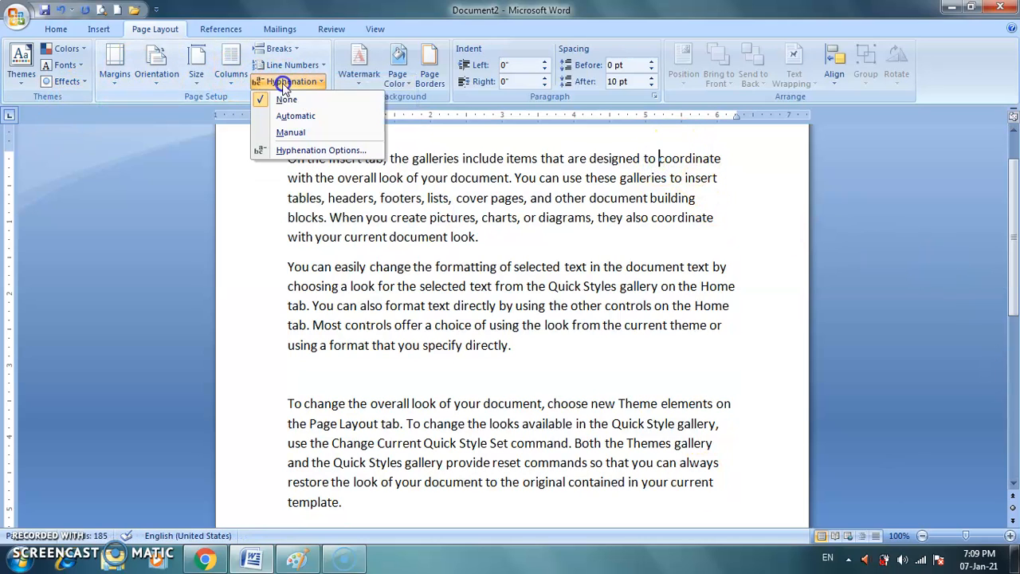
click(295, 116)
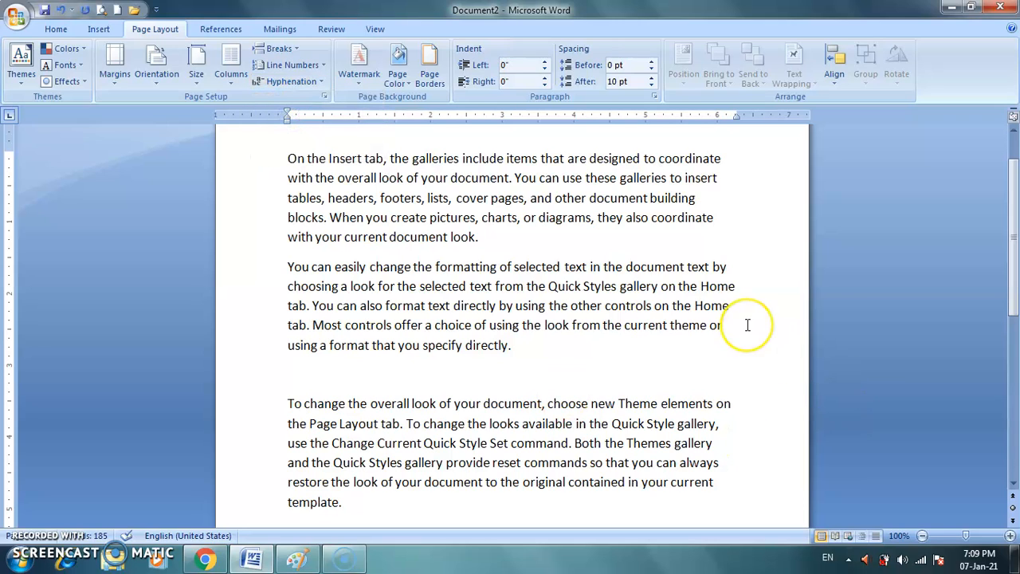
click(317, 82)
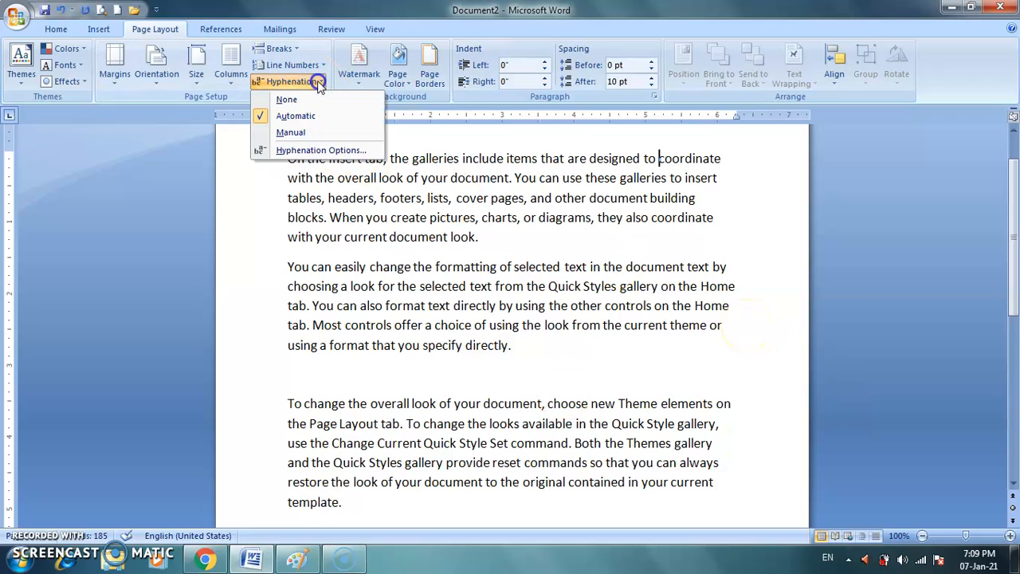
click(307, 100)
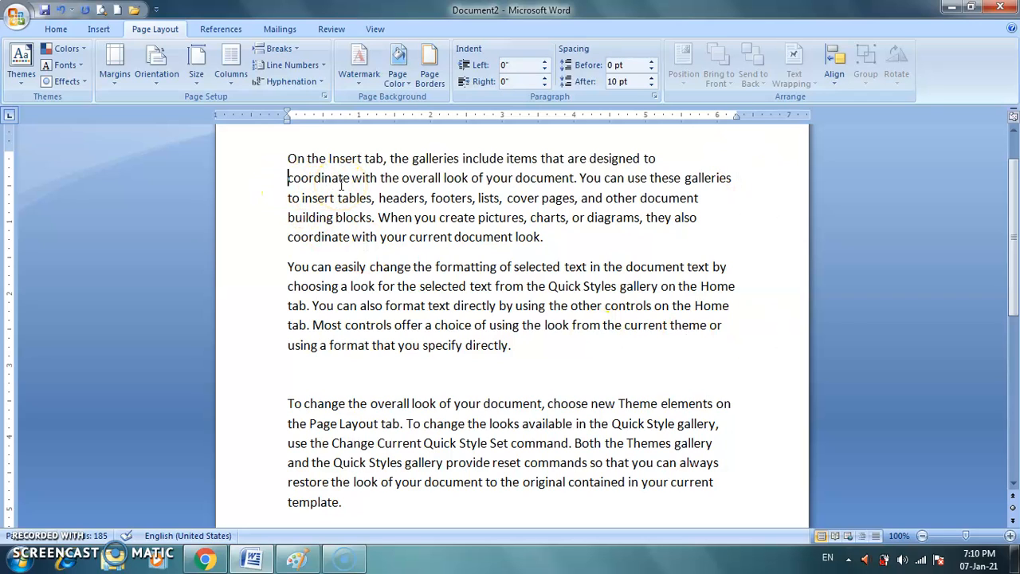
key(BackSpace)
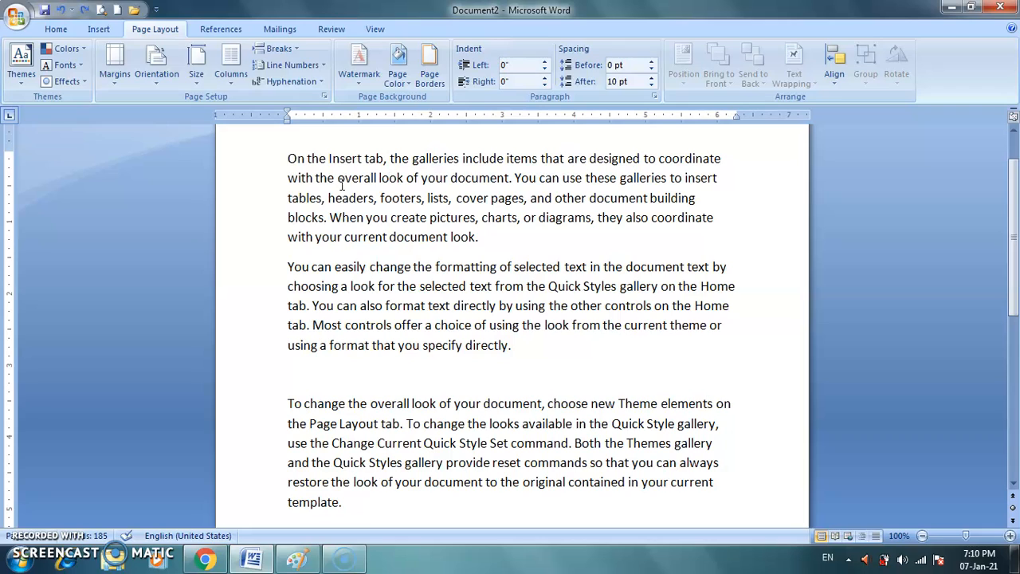
Turn on Automatic hyphenation and add spaces before "coordinate" in the first line so the word breaks across two lines.
click(290, 82)
click(293, 117)
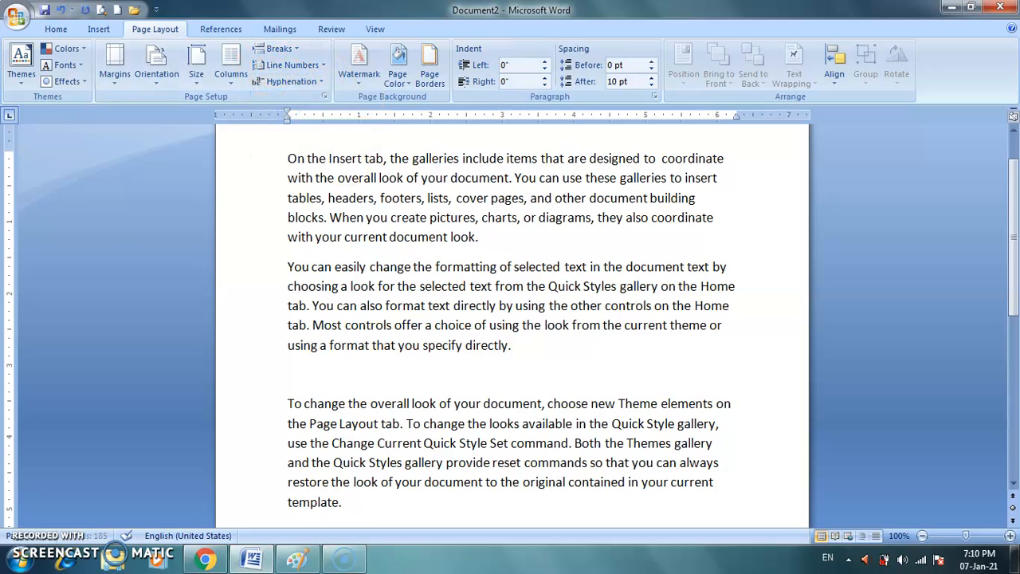
click(678, 159)
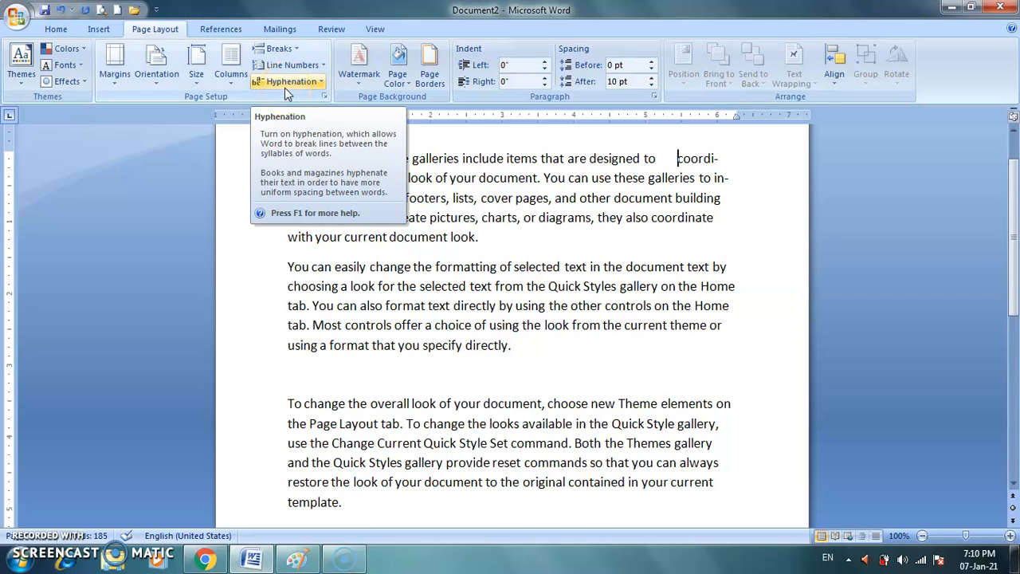
Review the hyphenation modes and the Hyphenation Options settings, and cancel without changes.
click(316, 87)
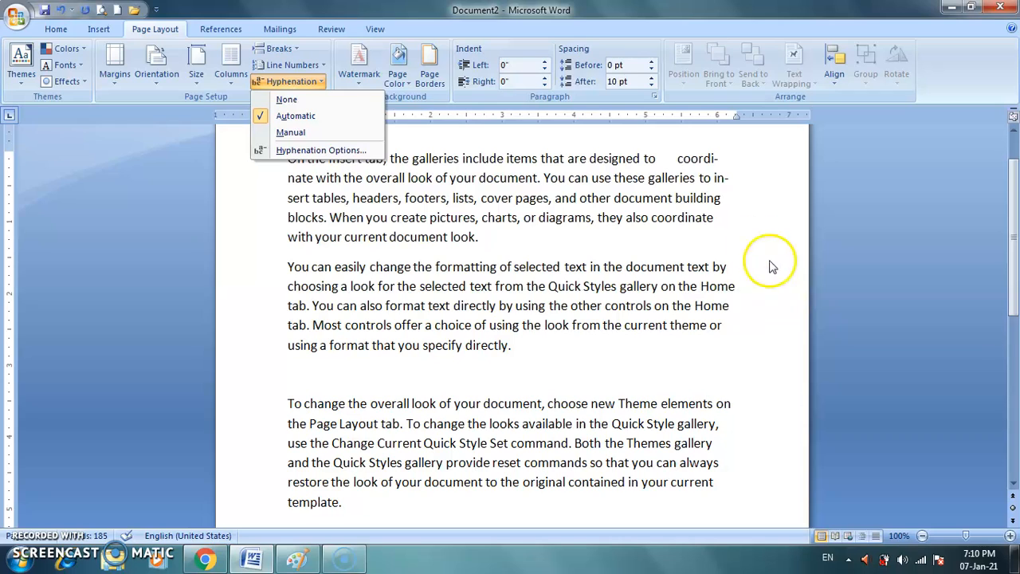
click(679, 158)
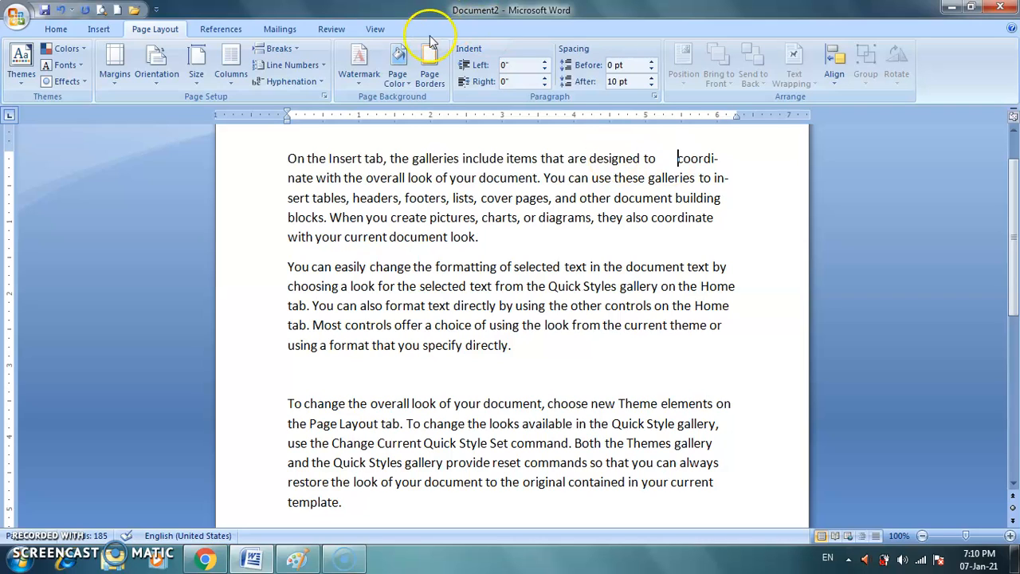
click(306, 83)
click(314, 82)
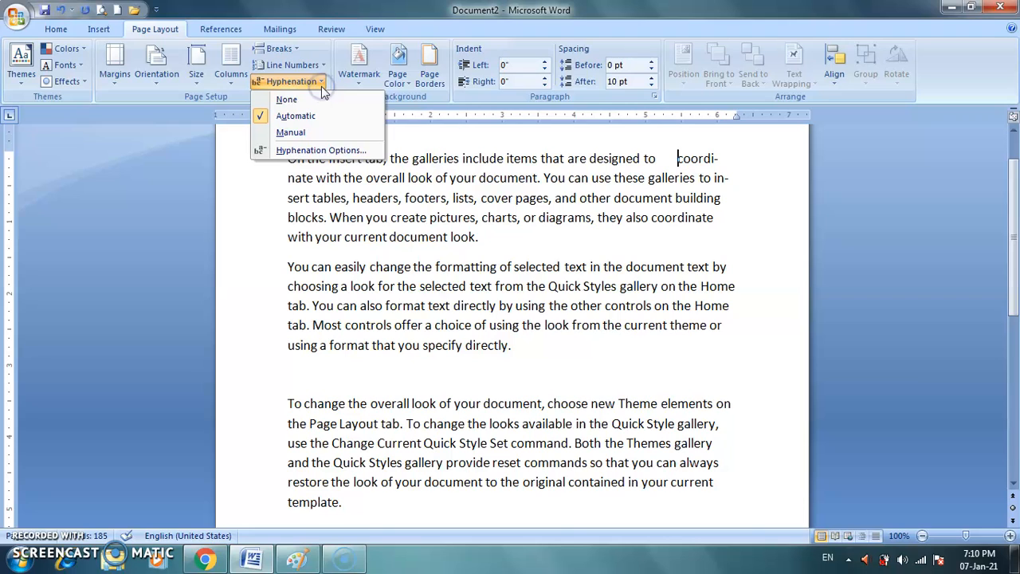
click(319, 150)
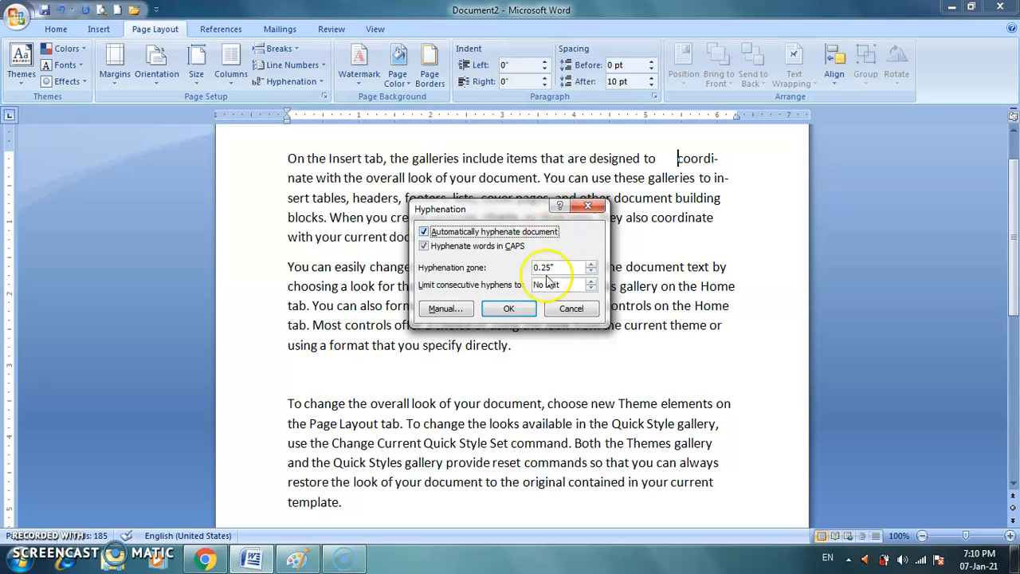
click(572, 310)
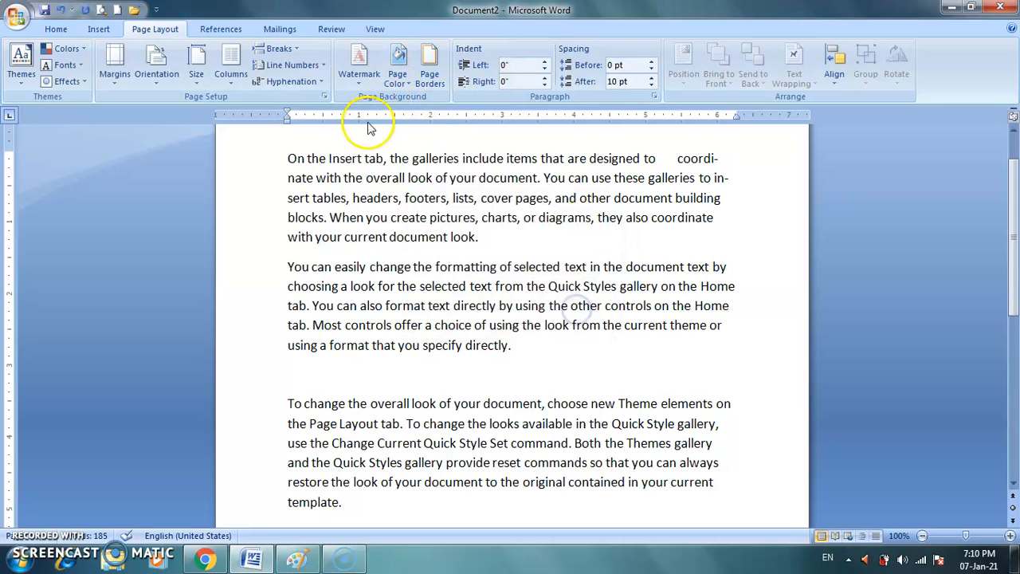
Check the manual hyphenation points of "coordinate", cancel, and add more spaces before the word so it breaks after "coor".
click(303, 82)
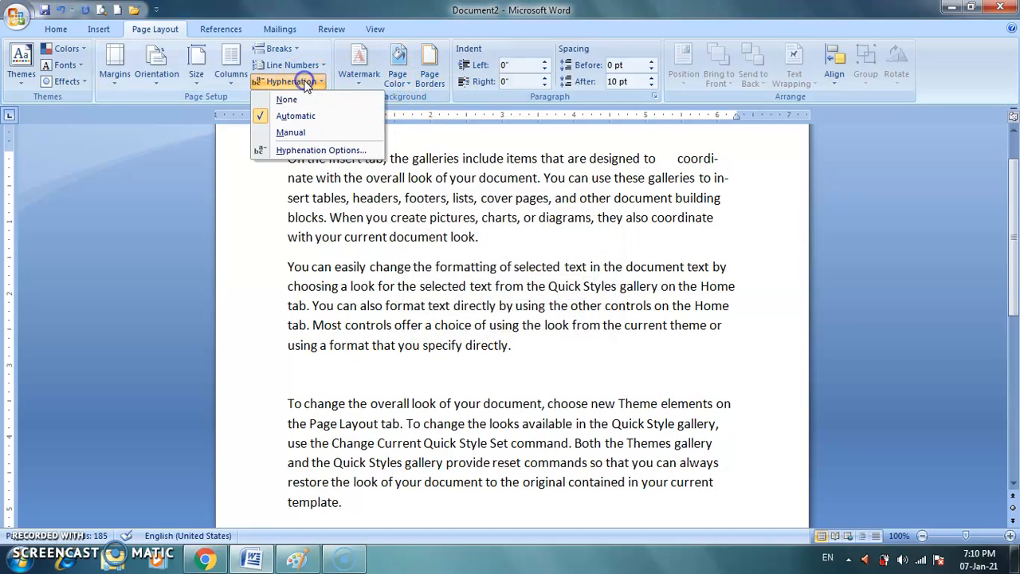
click(308, 133)
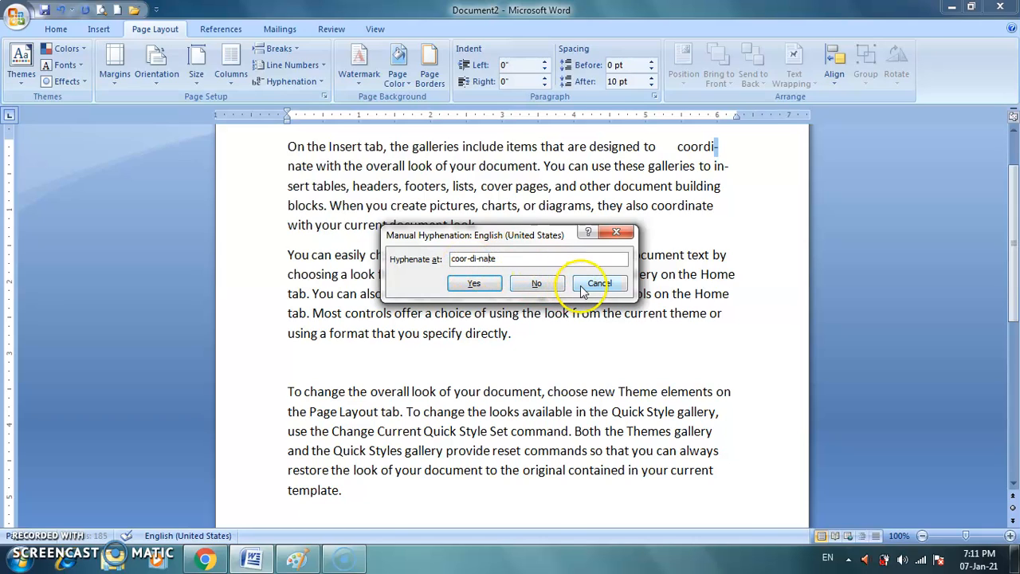
click(474, 282)
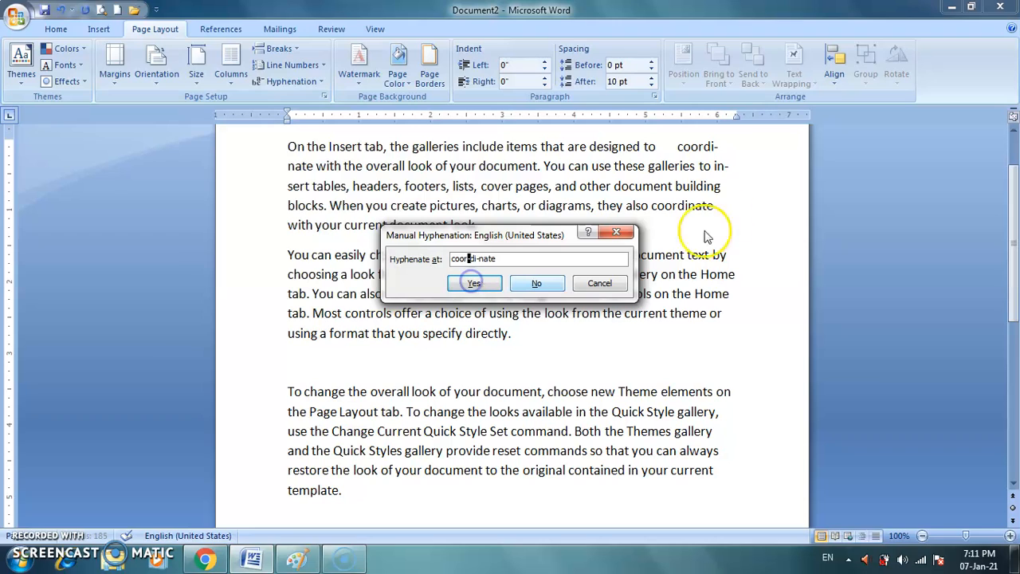
click(599, 283)
click(676, 146)
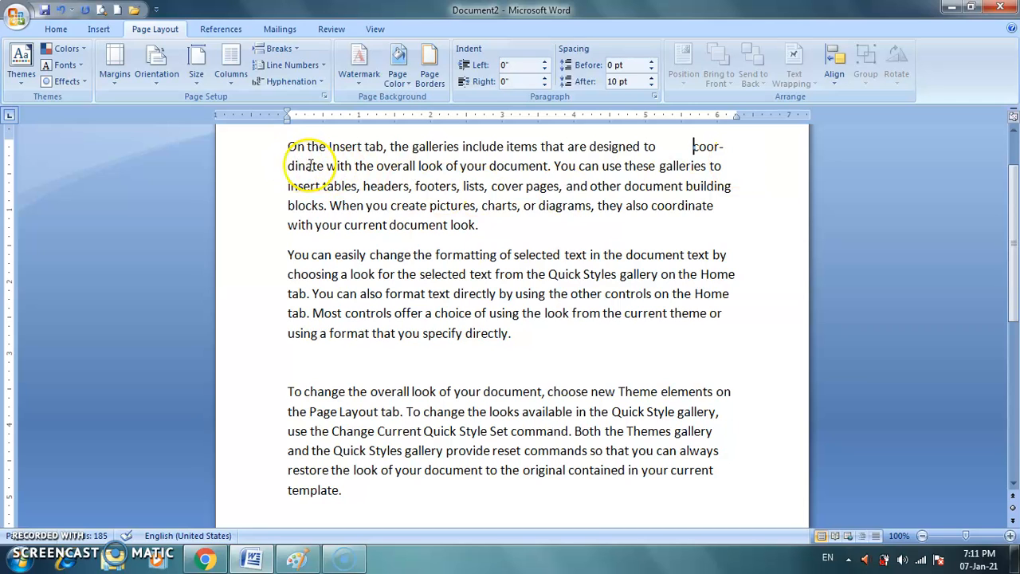
Reopen manual hyphenation to view the suggested break point for the shifted "coordinate", and cancel.
click(292, 82)
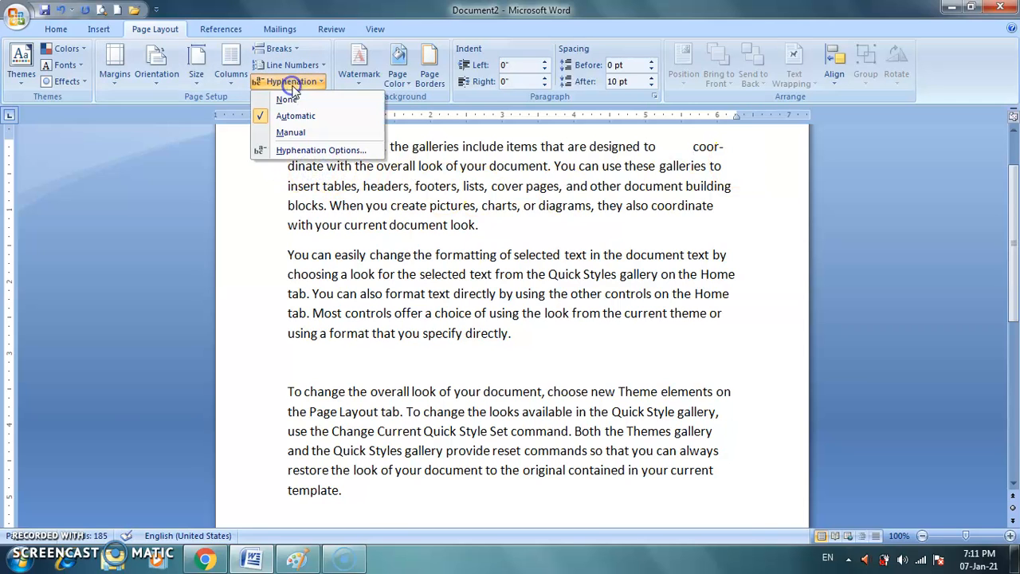
click(309, 129)
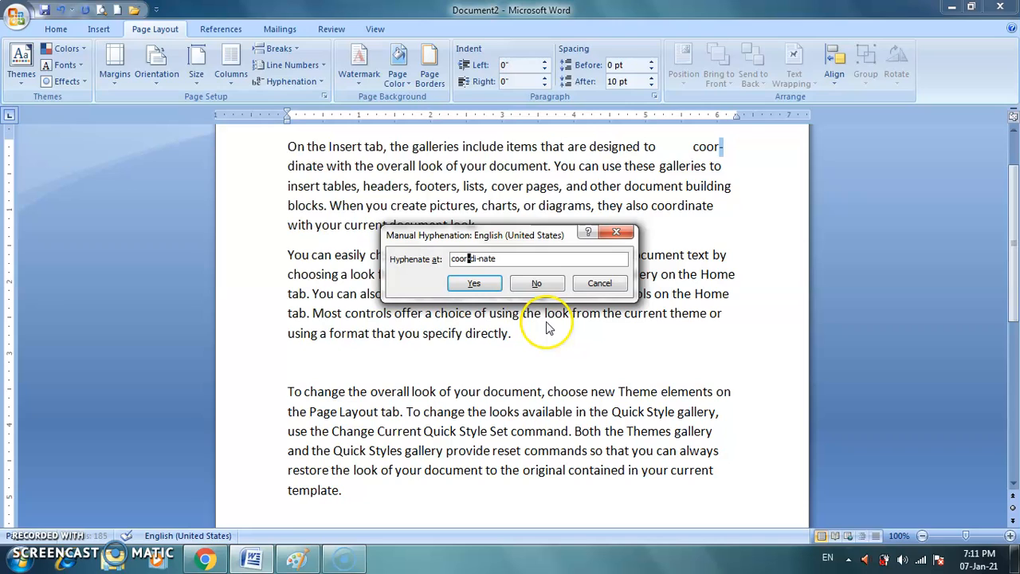
click(599, 284)
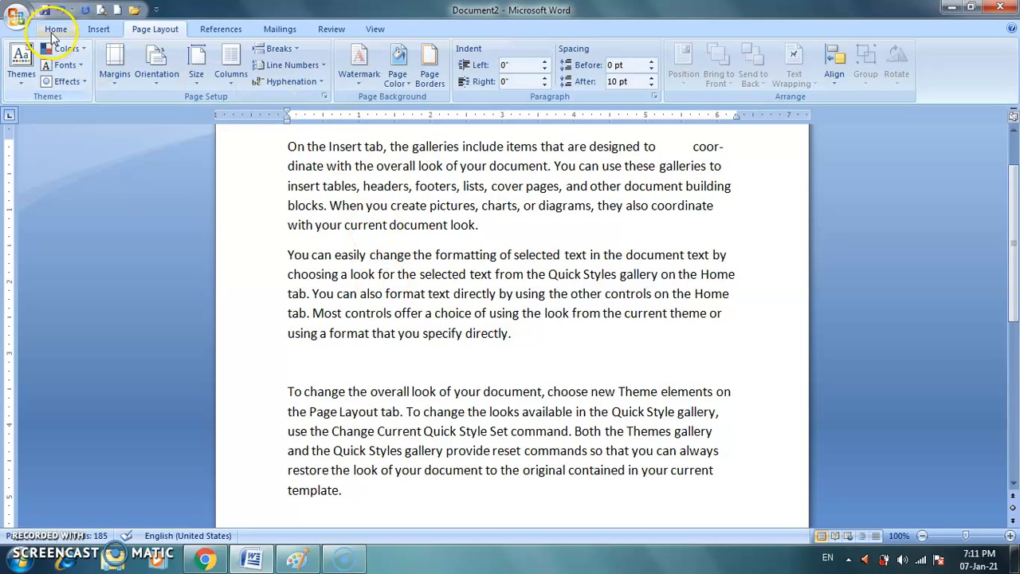
Bring up the commands for inserting document elements such as headers and footers.
click(93, 32)
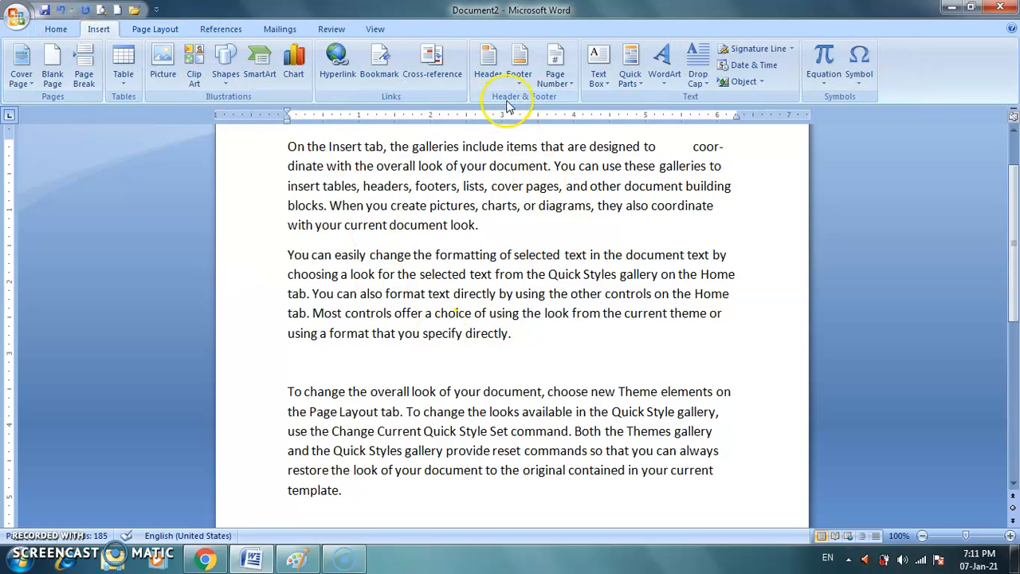